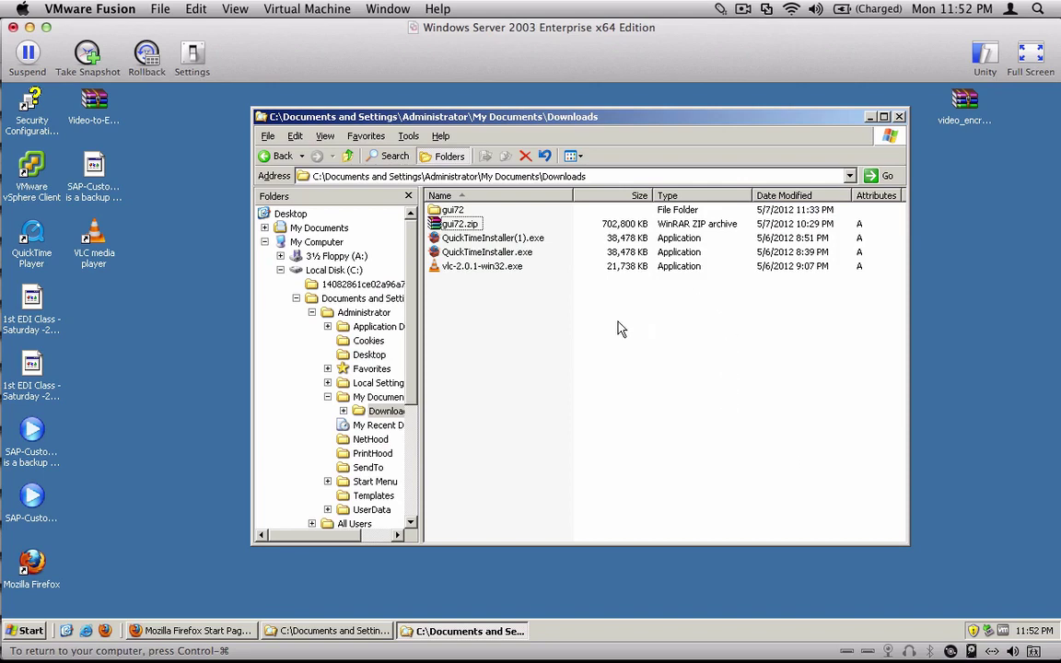
- Adjust the Windows Explorer window before browsing the installer folders
{"action": "key", "text": "ctrl+1"}
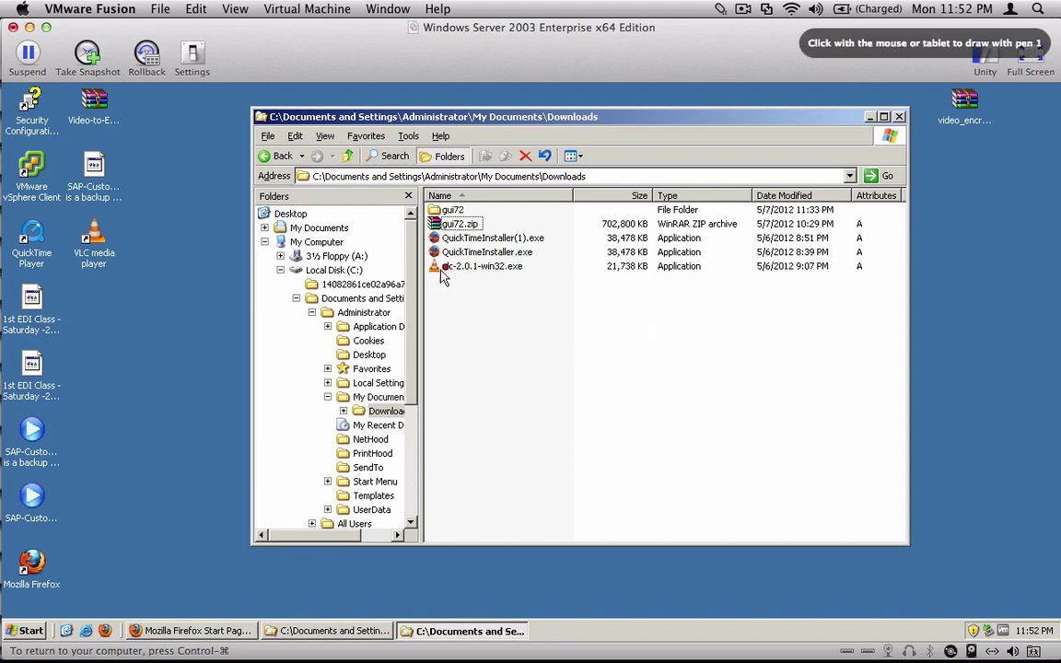
{"action": "mouse_move", "coordinate": [490, 221]}
{"action": "left_mouse_down"}
{"action": "mouse_move", "coordinate": [532, 212]}
{"action": "mouse_move", "coordinate": [490, 219]}
{"action": "left_mouse_up"}
{"action": "mouse_move", "coordinate": [558, 180]}
{"action": "left_mouse_down"}
{"action": "mouse_move", "coordinate": [579, 191]}
{"action": "mouse_move", "coordinate": [754, 128]}
{"action": "left_mouse_up"}
{"action": "left_click", "coordinate": [699, 138]}
{"action": "left_click", "coordinate": [731, 146]}
{"action": "left_click", "coordinate": [749, 139]}
{"action": "left_click", "coordinate": [721, 141]}
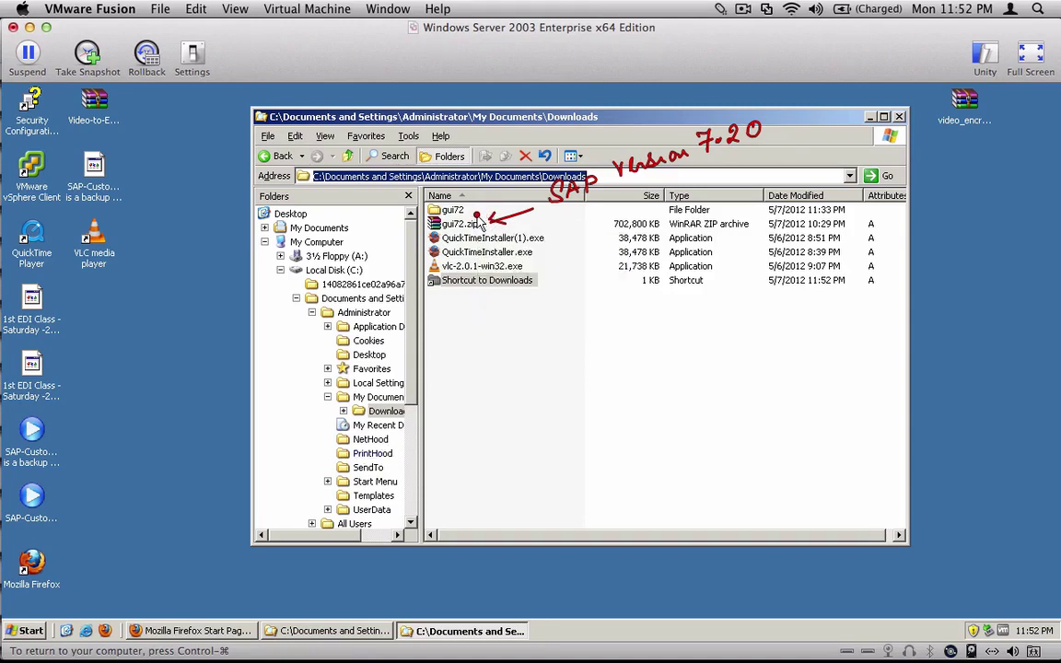
{"action": "mouse_move", "coordinate": [479, 211]}
{"action": "left_mouse_down"}
{"action": "mouse_move", "coordinate": [479, 192]}
{"action": "mouse_move", "coordinate": [474, 214]}
{"action": "left_mouse_up"}
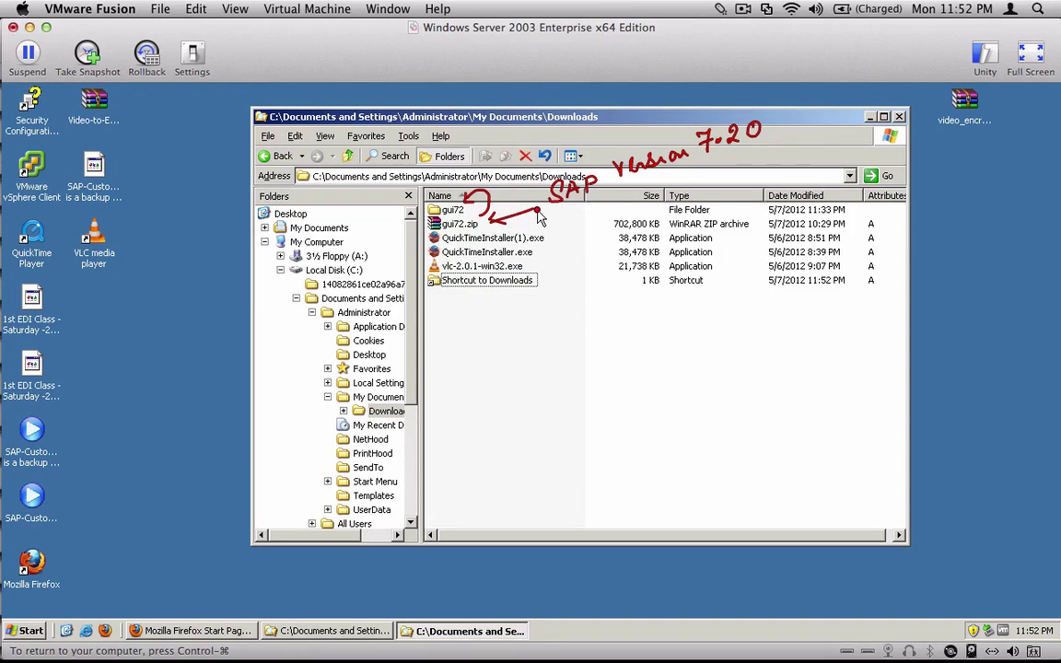
{"action": "key", "text": "Escape"}
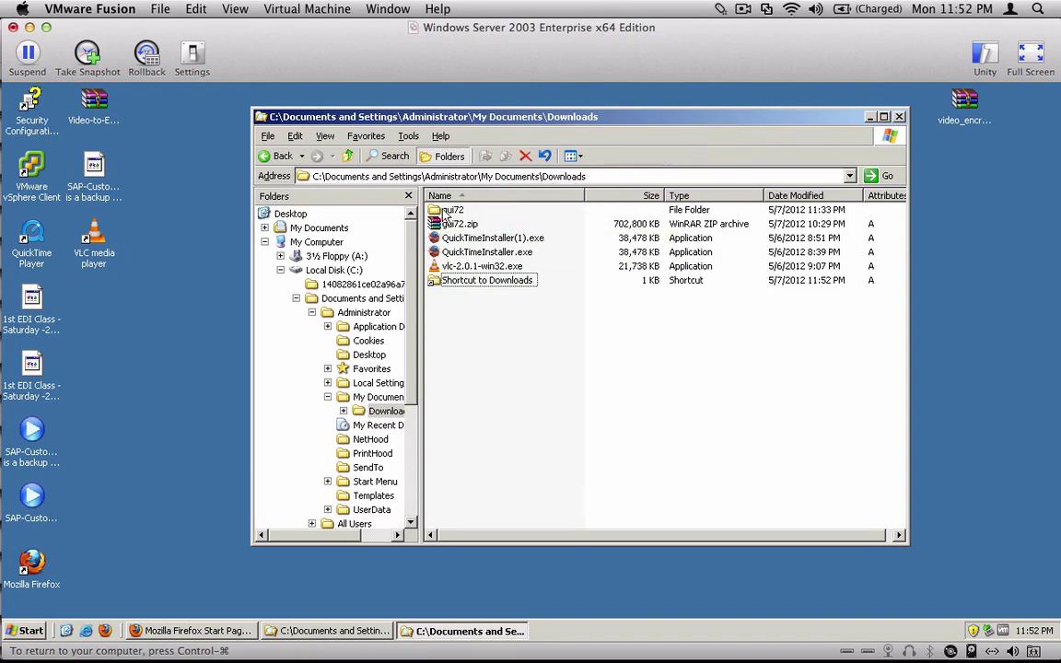
- Drill down through gui72, NW_7.0_Presentation, PRES1, GUI and WINDOWS into WIN32
{"action": "double_click", "coordinate": [445, 212]}
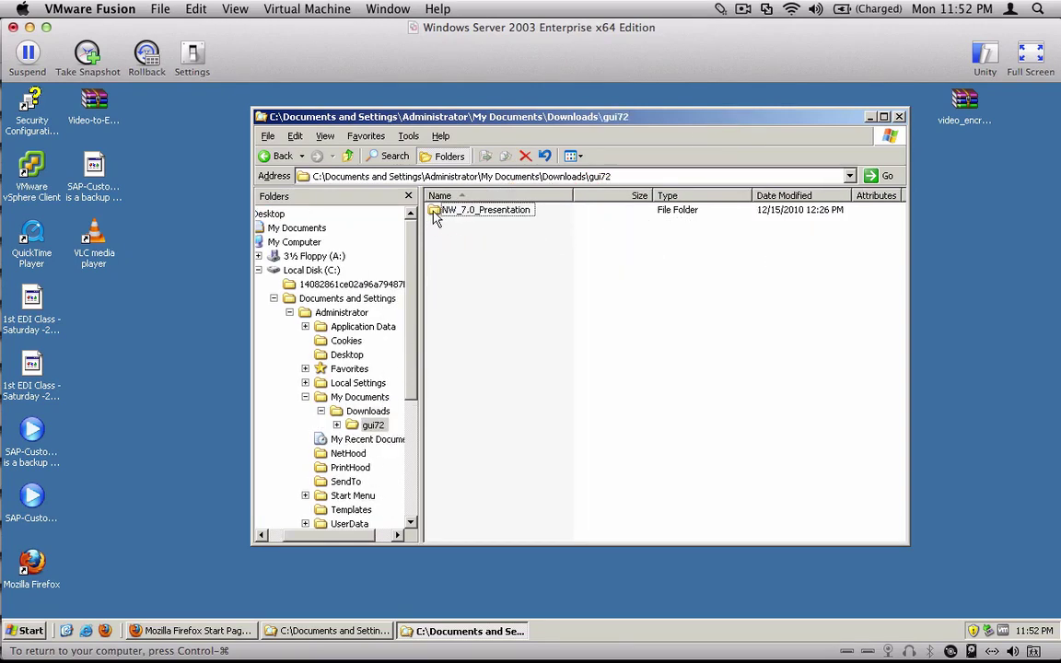
{"action": "mouse_move", "coordinate": [484, 210]}
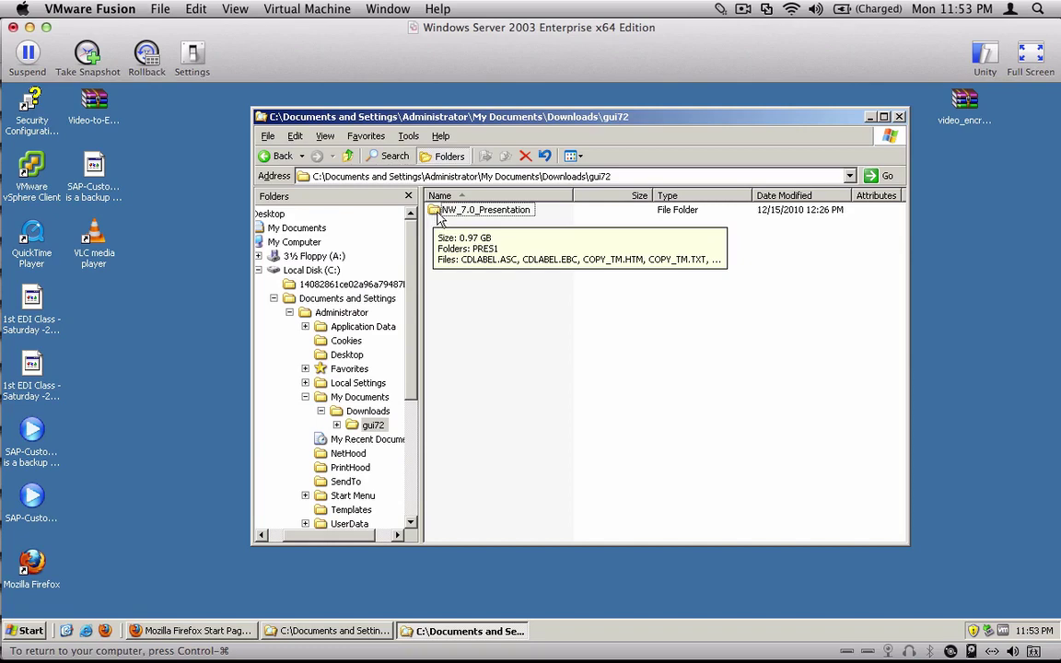
{"action": "double_click", "coordinate": [440, 212]}
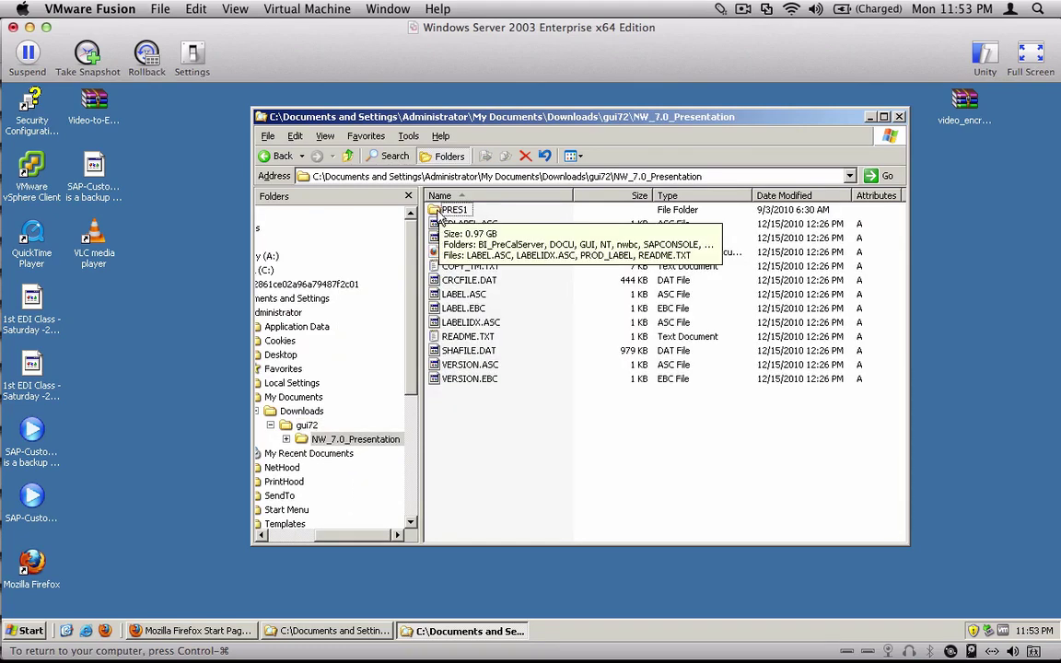
{"action": "double_click", "coordinate": [442, 211]}
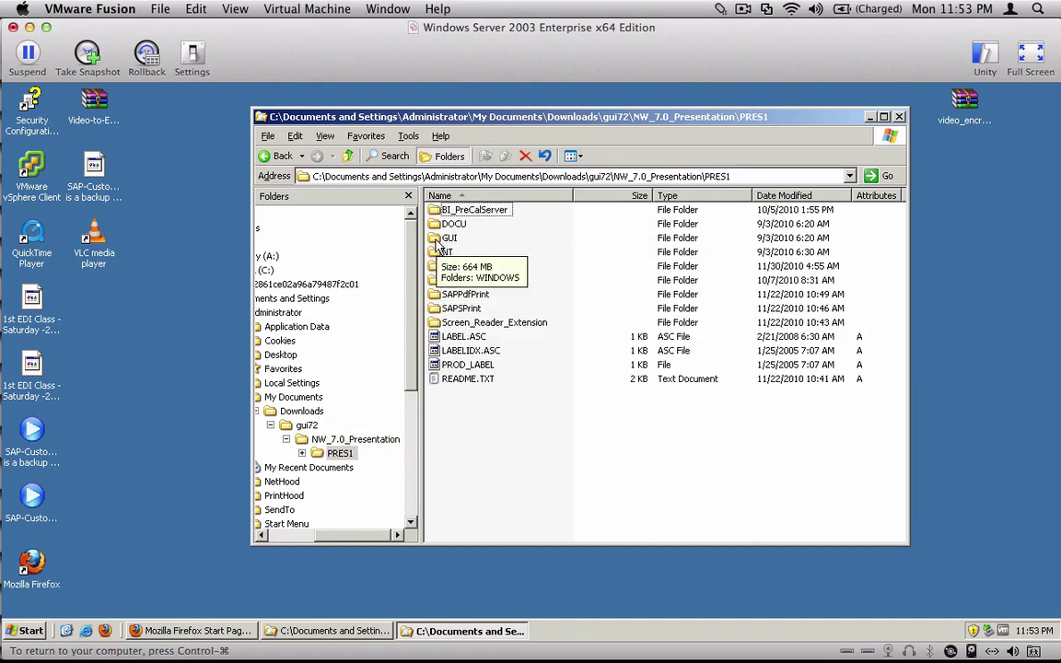
{"action": "double_click", "coordinate": [446, 238]}
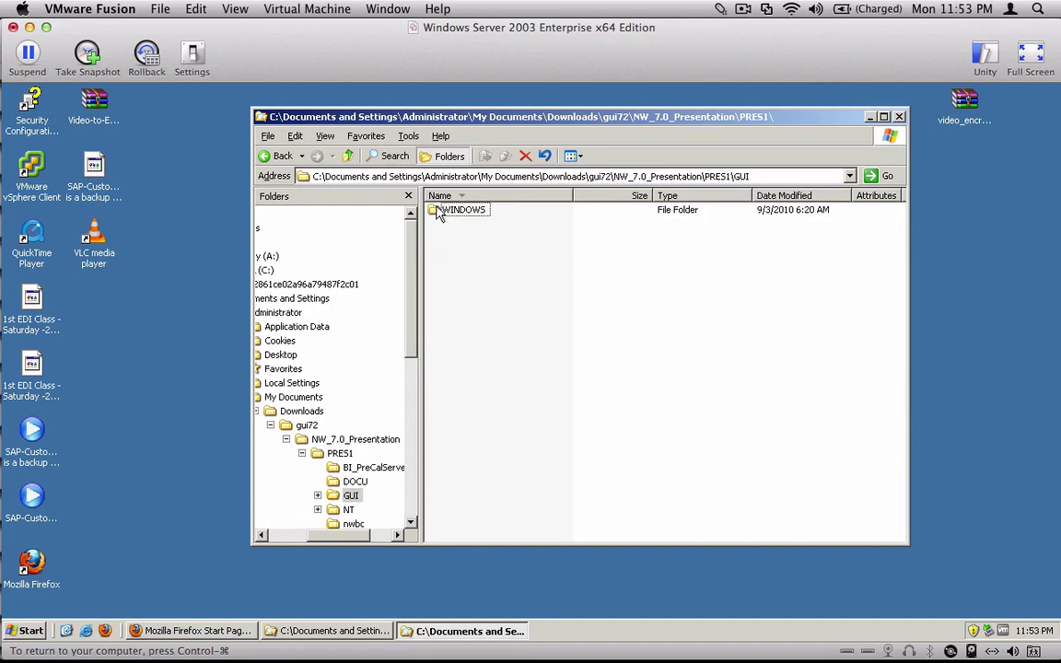
{"action": "double_click", "coordinate": [450, 211]}
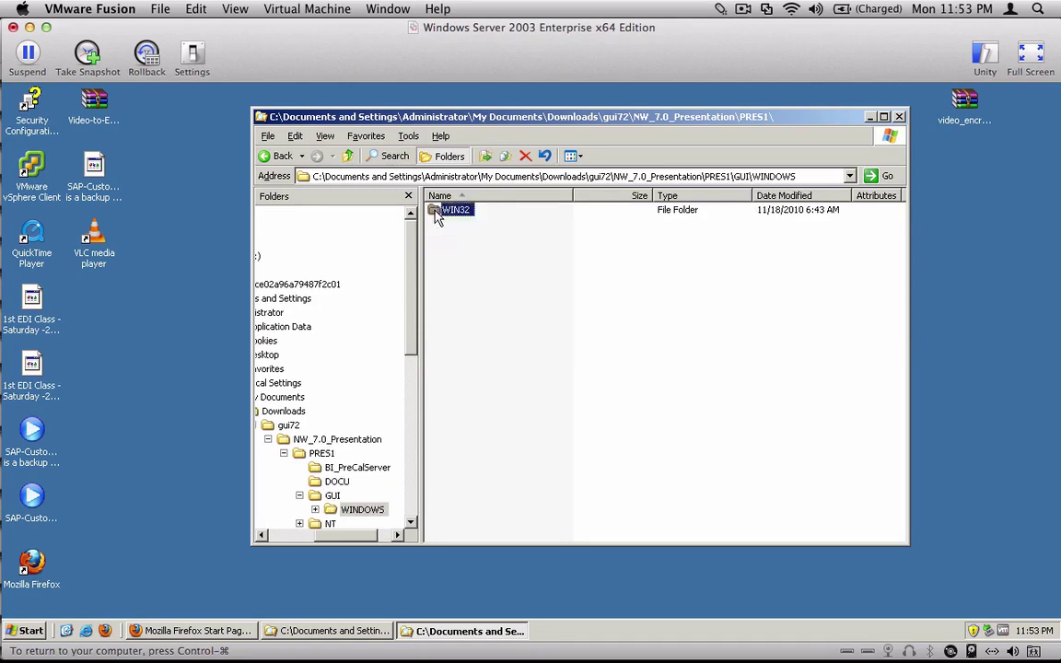
{"action": "double_click", "coordinate": [441, 211]}
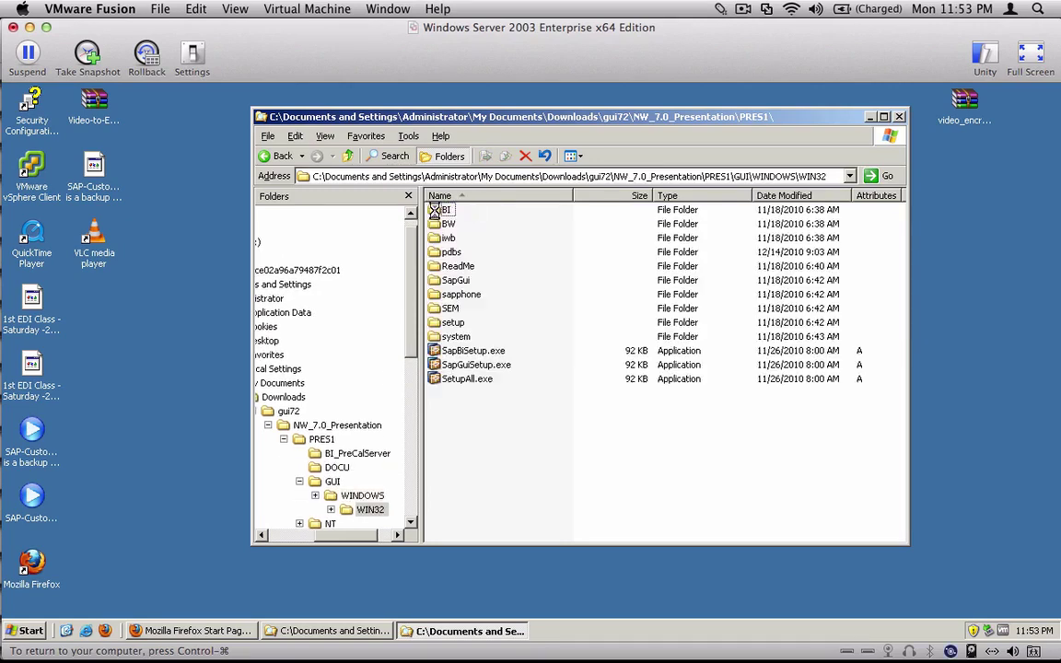
- Select SetupAll.exe and check the gui72-to-WIN32 folder path
{"action": "left_click", "coordinate": [436, 381]}
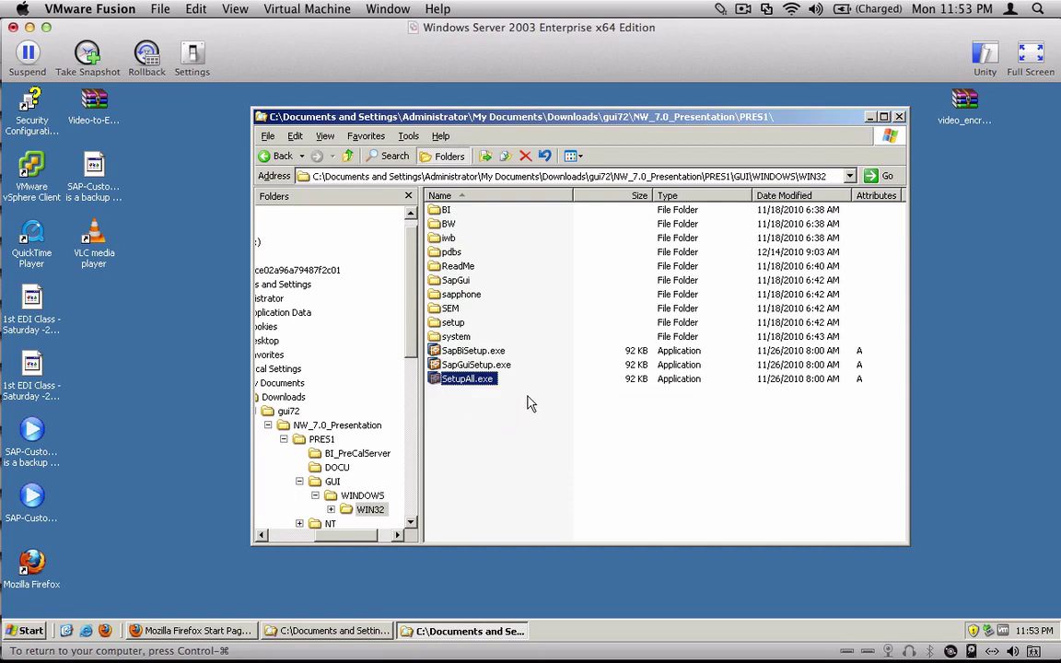
{"action": "left_click", "coordinate": [604, 176]}
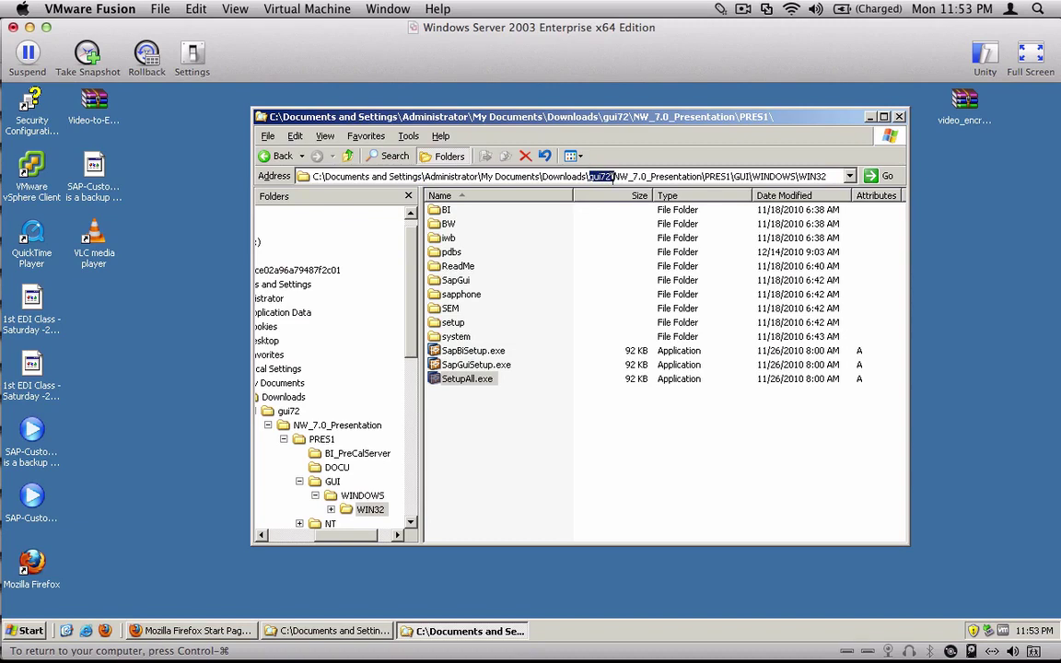
{"action": "left_click_drag", "start_coordinate": [617, 180], "coordinate": [804, 212]}
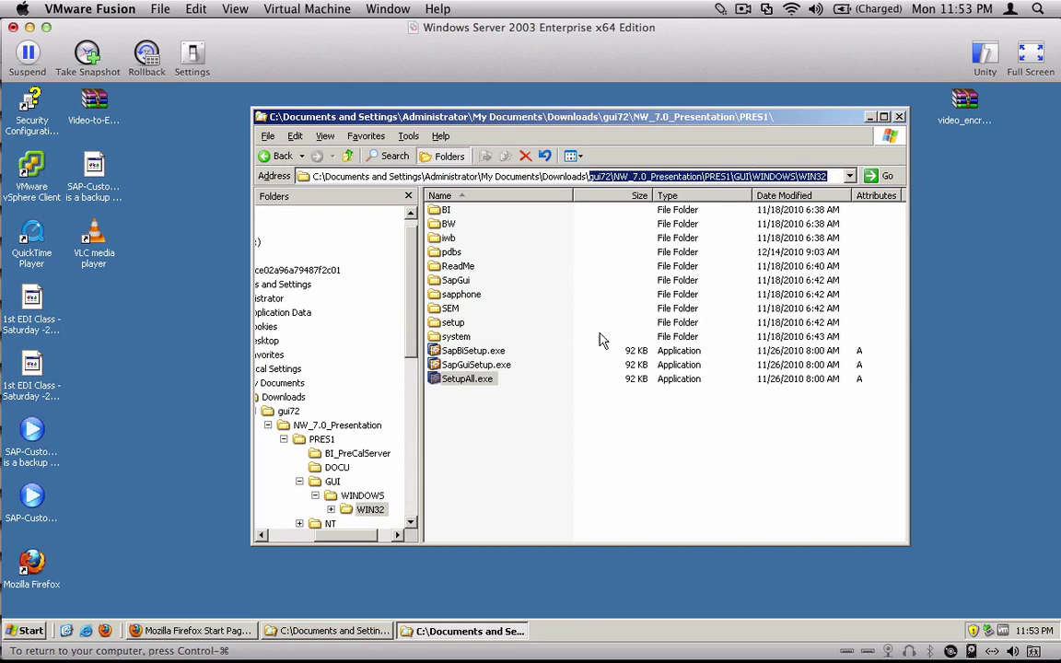
{"action": "left_click", "coordinate": [447, 410]}
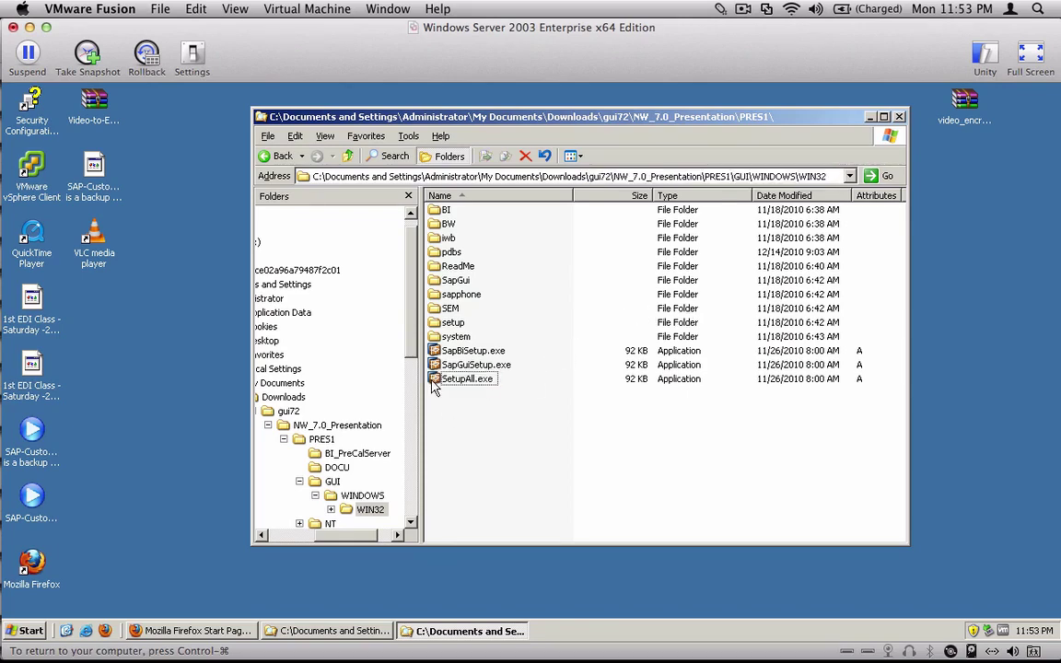
- Run SetupAll.exe, tick SAP GUI for Windows 7.20 (Compilation 2) and advance past component selection
{"action": "double_click", "coordinate": [436, 380]}
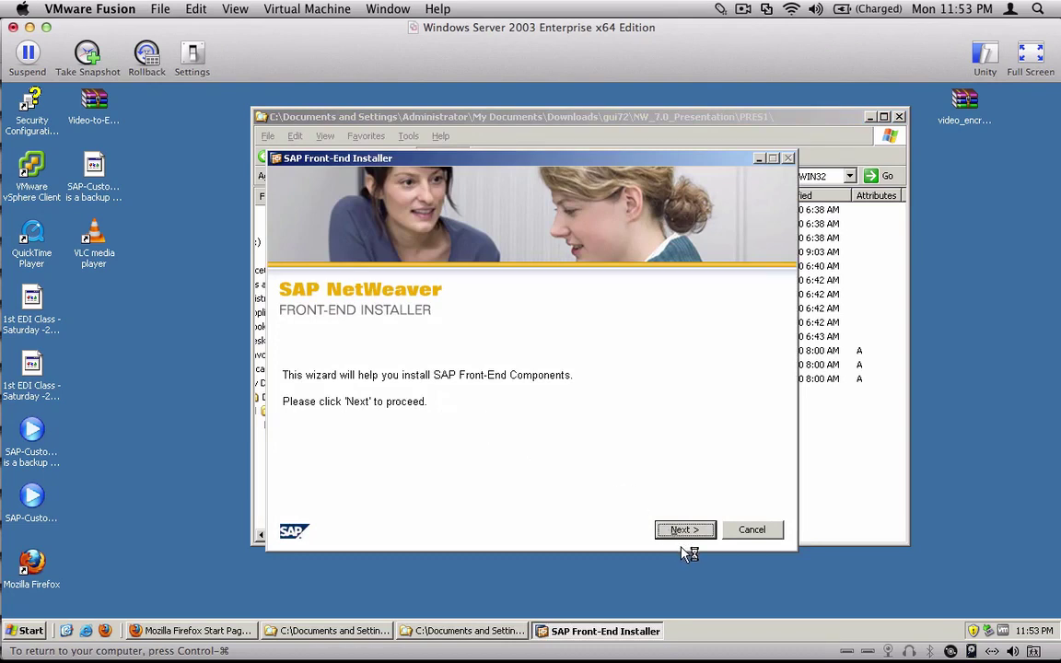
{"action": "left_click", "coordinate": [688, 533]}
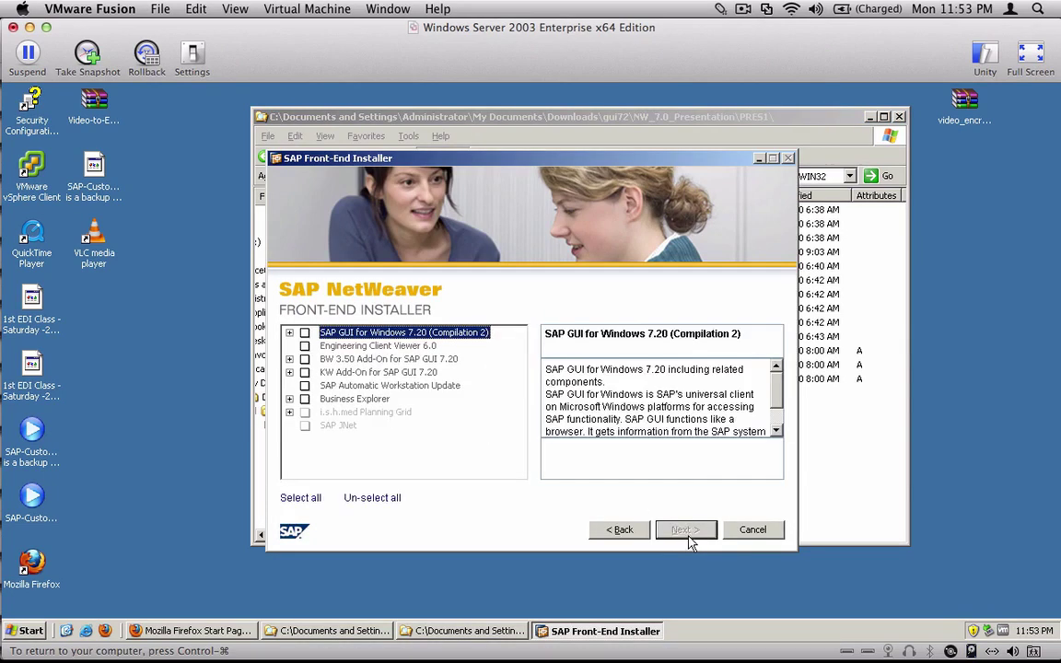
{"action": "left_click", "coordinate": [305, 333]}
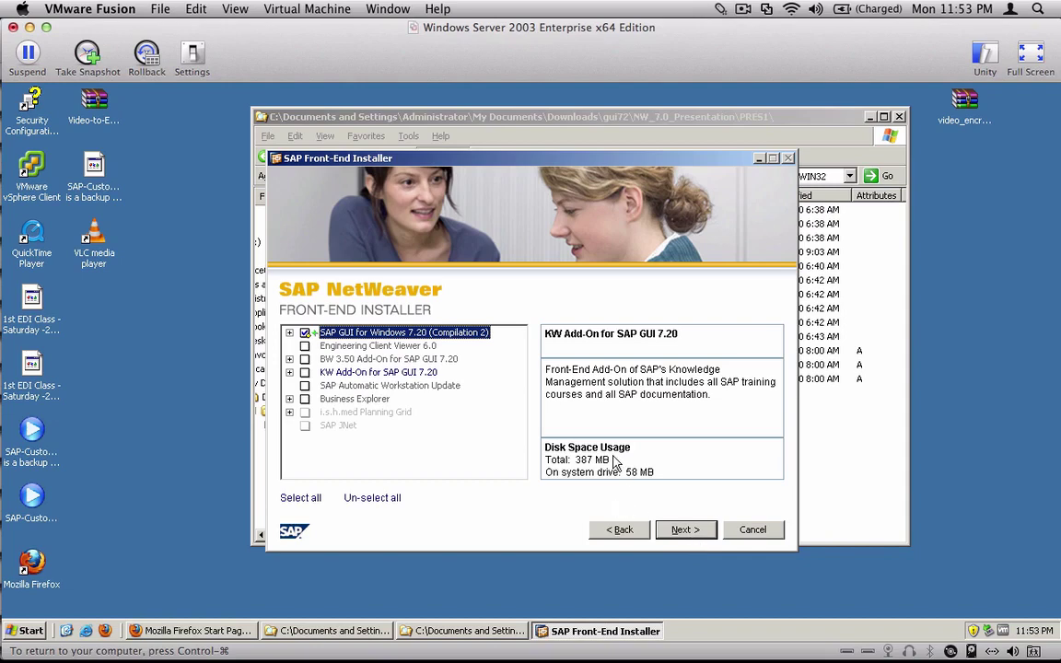
{"action": "left_click", "coordinate": [685, 530]}
{"action": "left_click", "coordinate": [685, 529]}
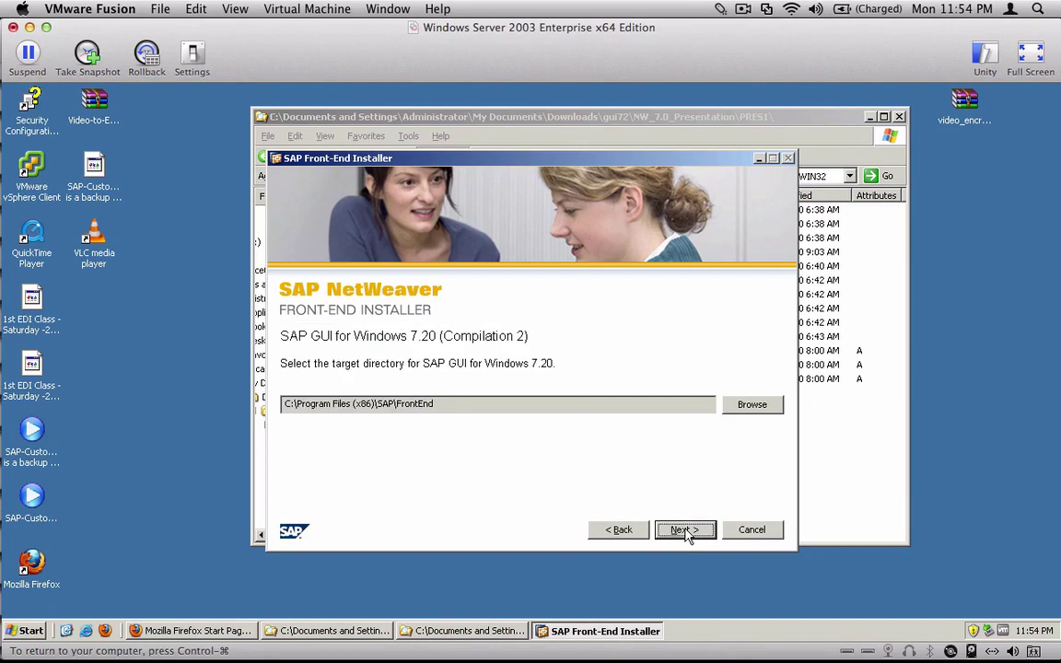
- Install into the default C:\Program Files (x86)\SAP\FrontEnd directory and dismiss the success message
{"action": "left_click", "coordinate": [685, 536]}
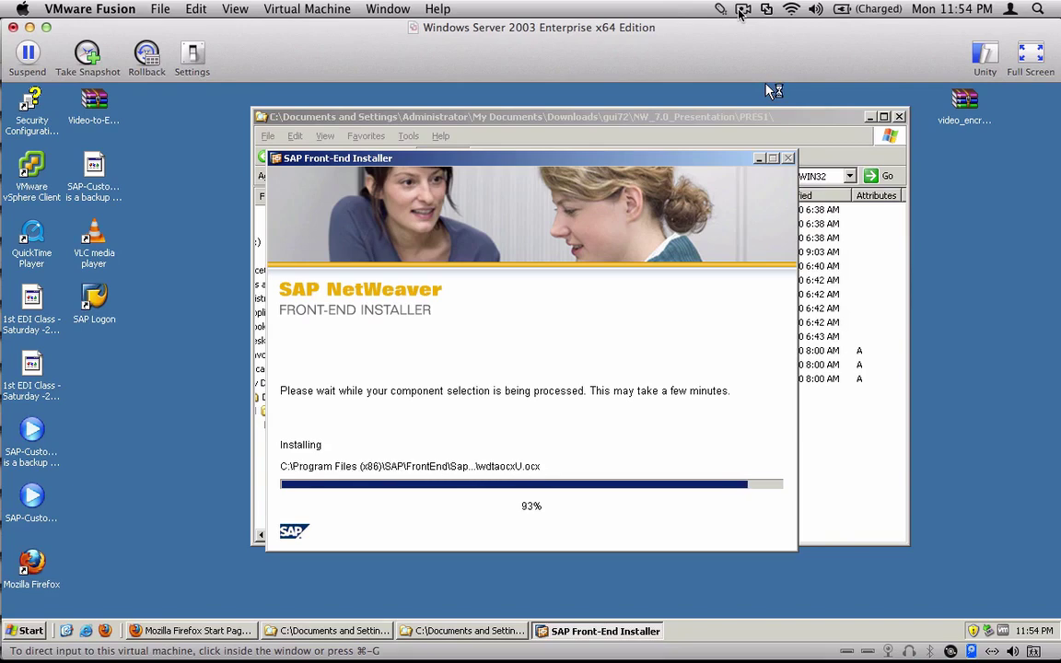
{"action": "left_click", "coordinate": [743, 11]}
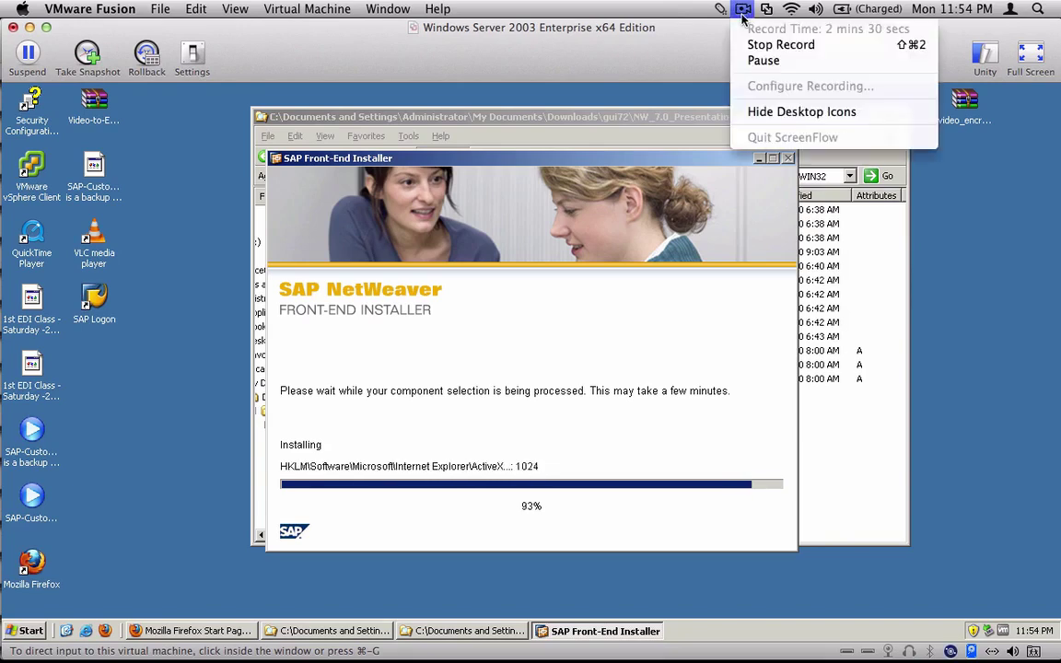
{"action": "left_click", "coordinate": [747, 354]}
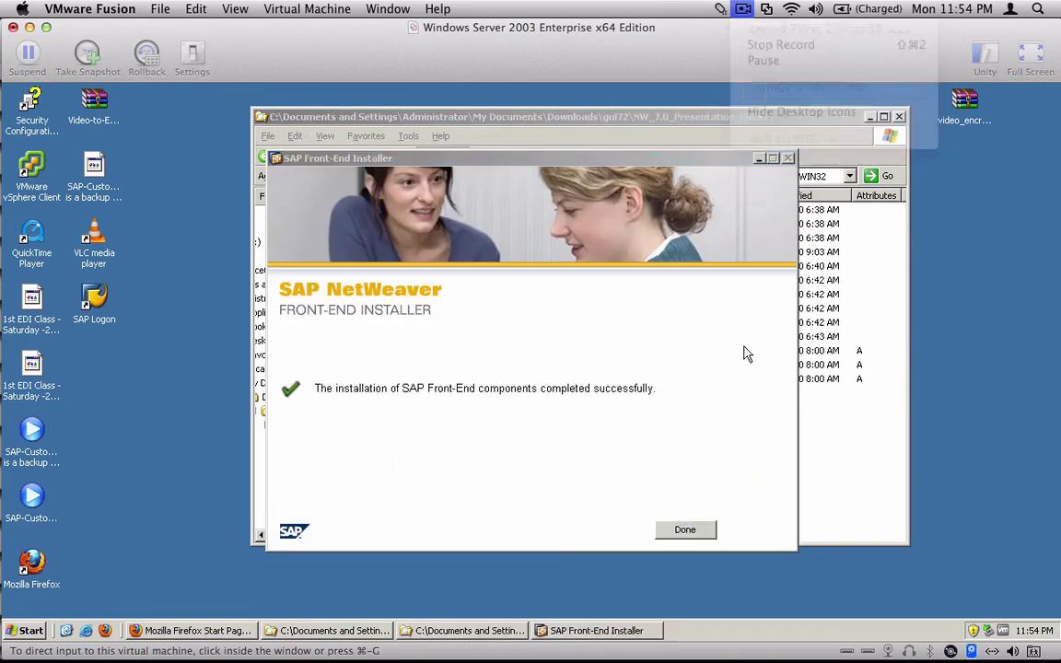
- Close the finished installer and launch SAP Logon from the Start menu's SAP Front End group
{"action": "left_click", "coordinate": [687, 531]}
{"action": "key", "text": "alt+F4"}
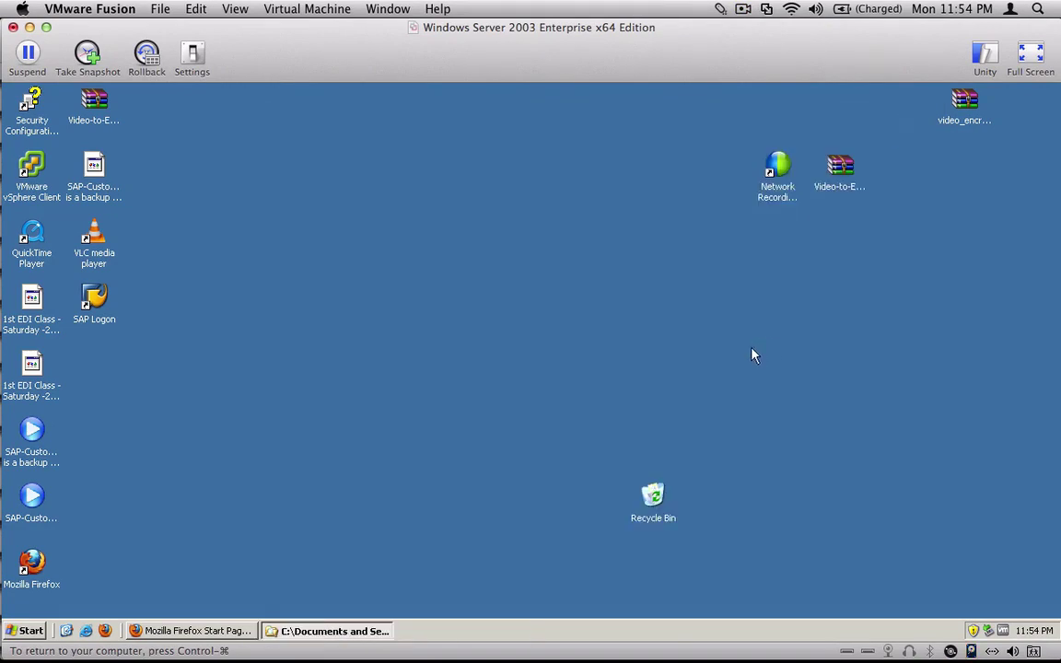
{"action": "left_click", "coordinate": [30, 631]}
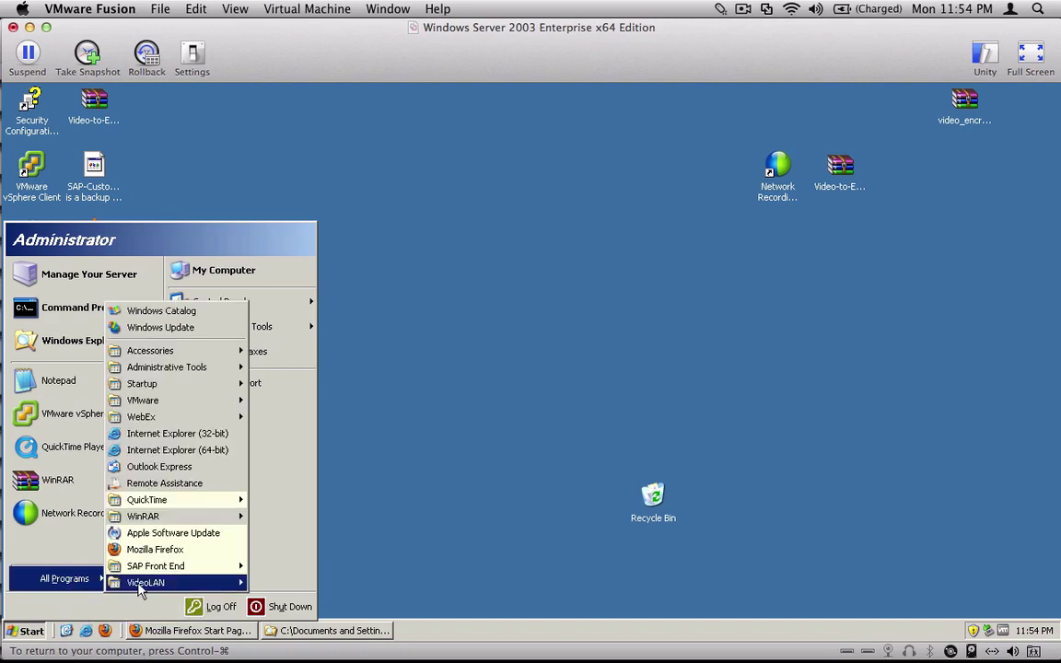
{"action": "mouse_move", "coordinate": [156, 566]}
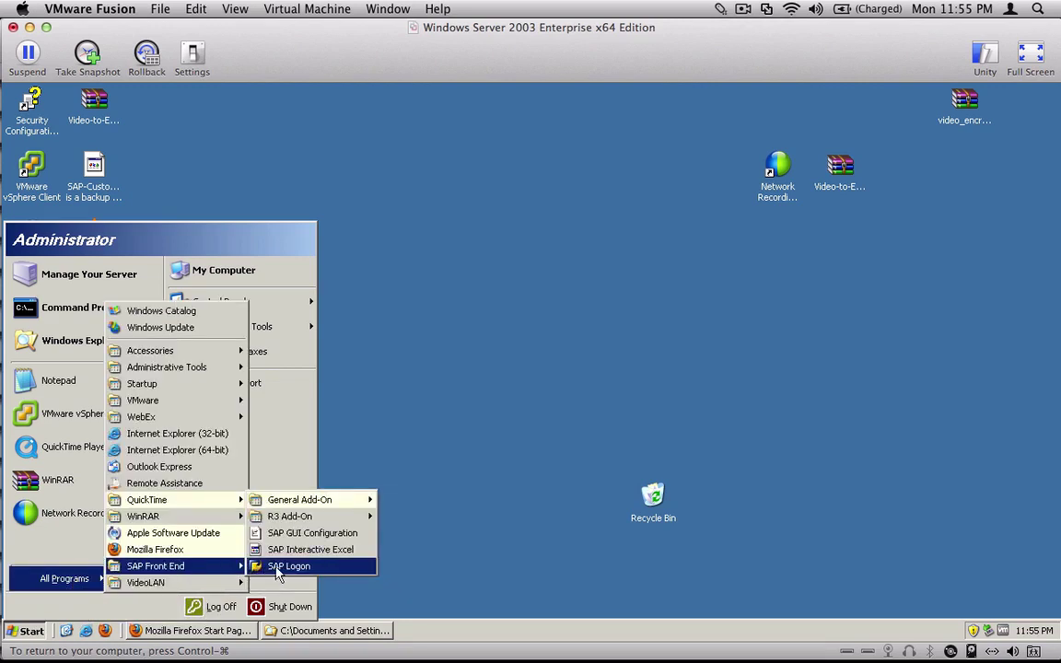
{"action": "left_click", "coordinate": [342, 575]}
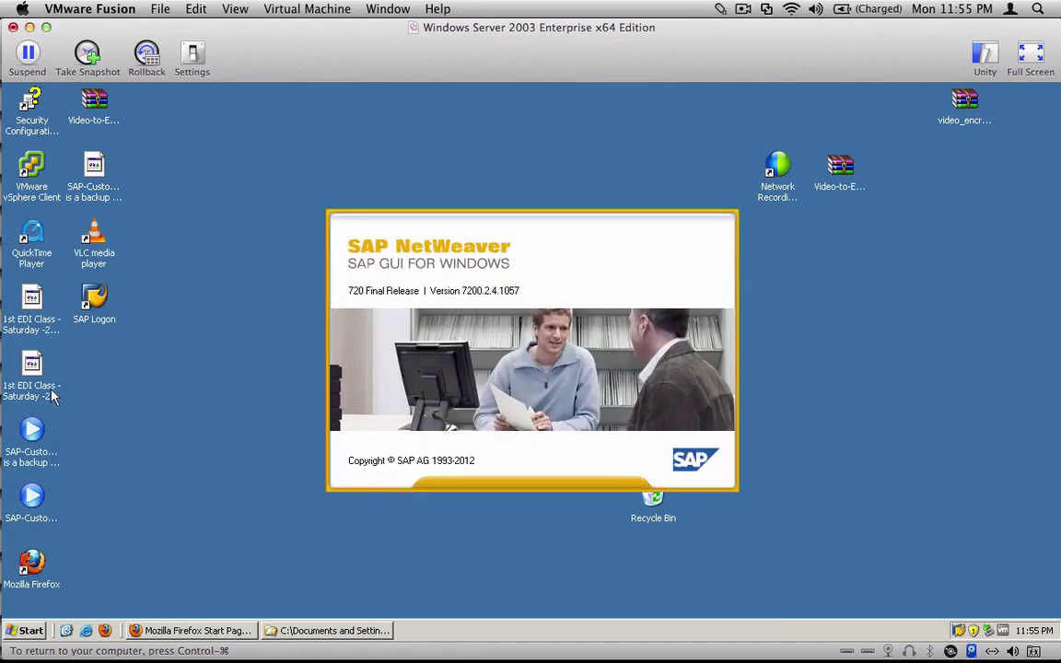
{"action": "left_click", "coordinate": [94, 302]}
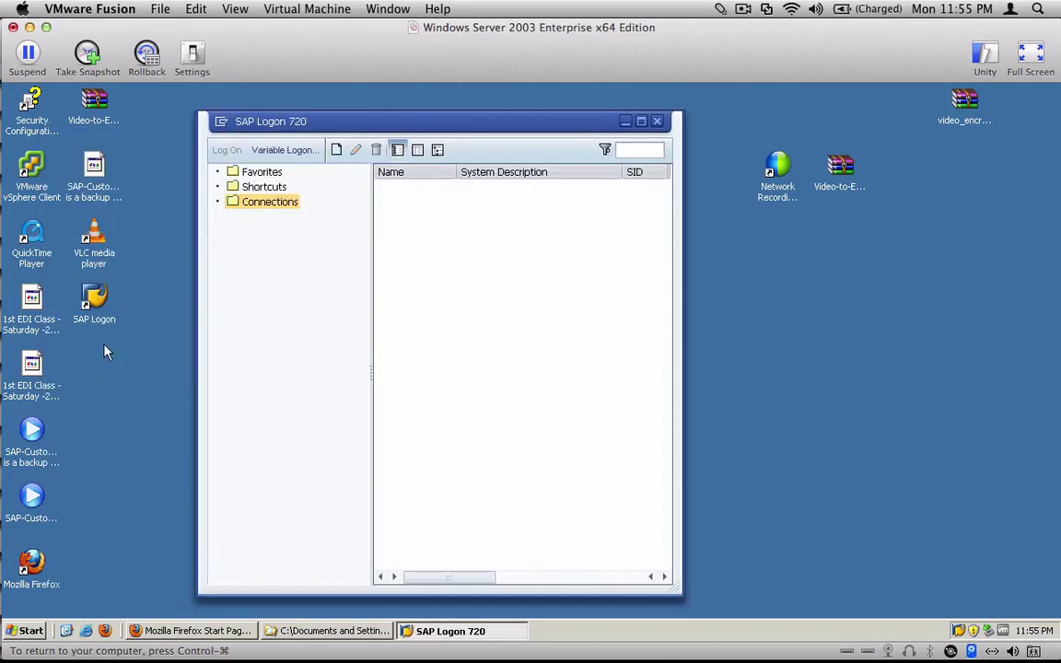
- Bring SAP Logon forward, start a new item and move the Create New System Entry wizard aside
{"action": "left_click", "coordinate": [96, 302]}
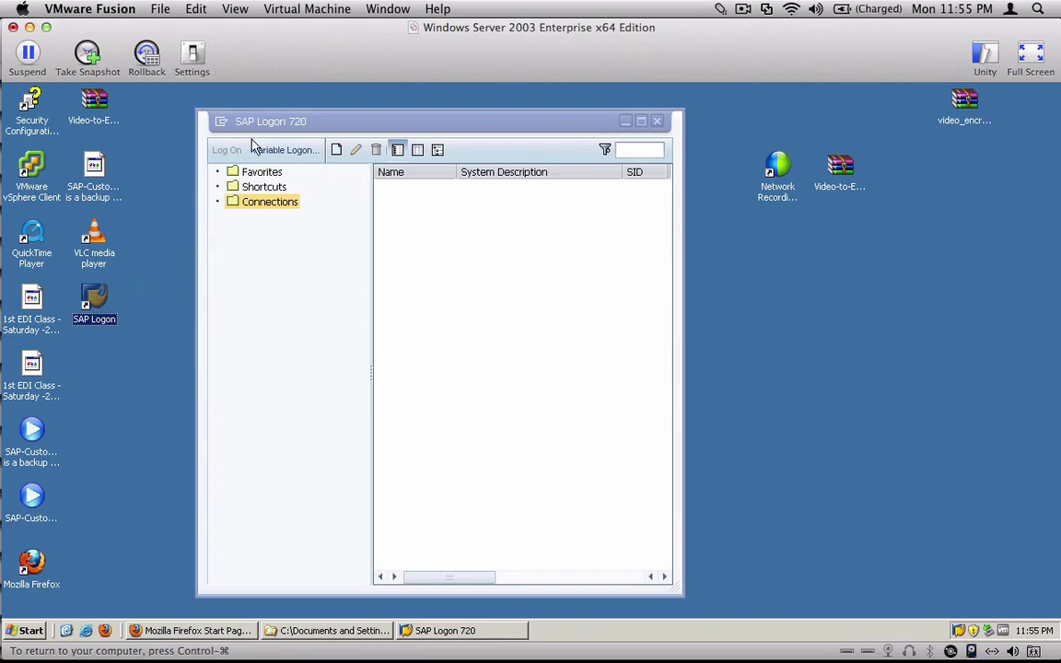
{"action": "left_click", "coordinate": [250, 201]}
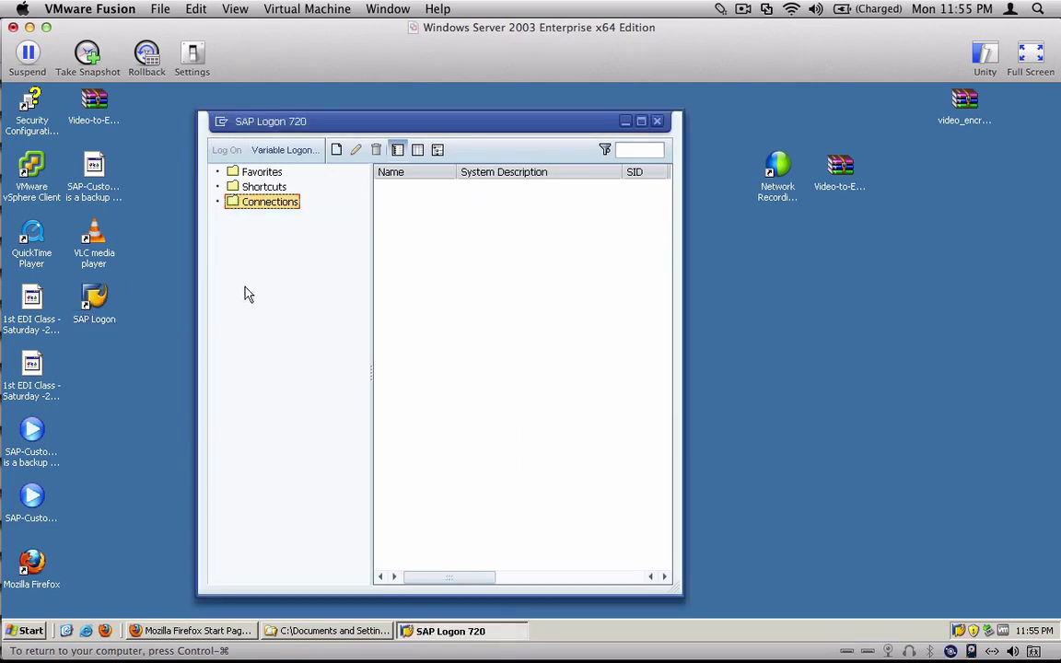
{"action": "left_click", "coordinate": [337, 151]}
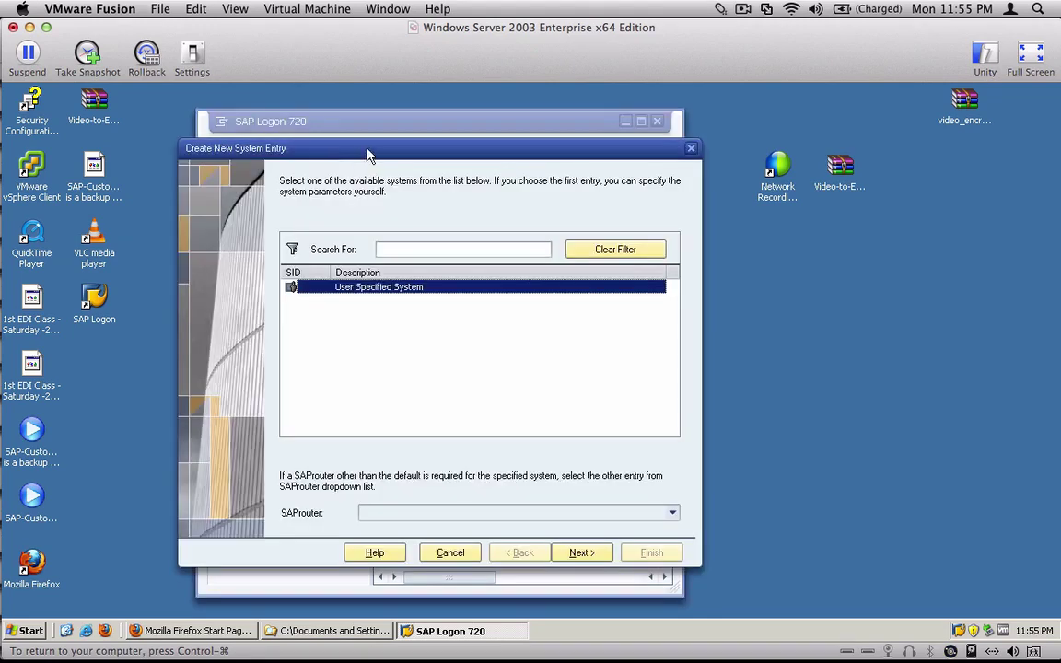
{"action": "left_click_drag", "start_coordinate": [367, 155], "coordinate": [656, 142]}
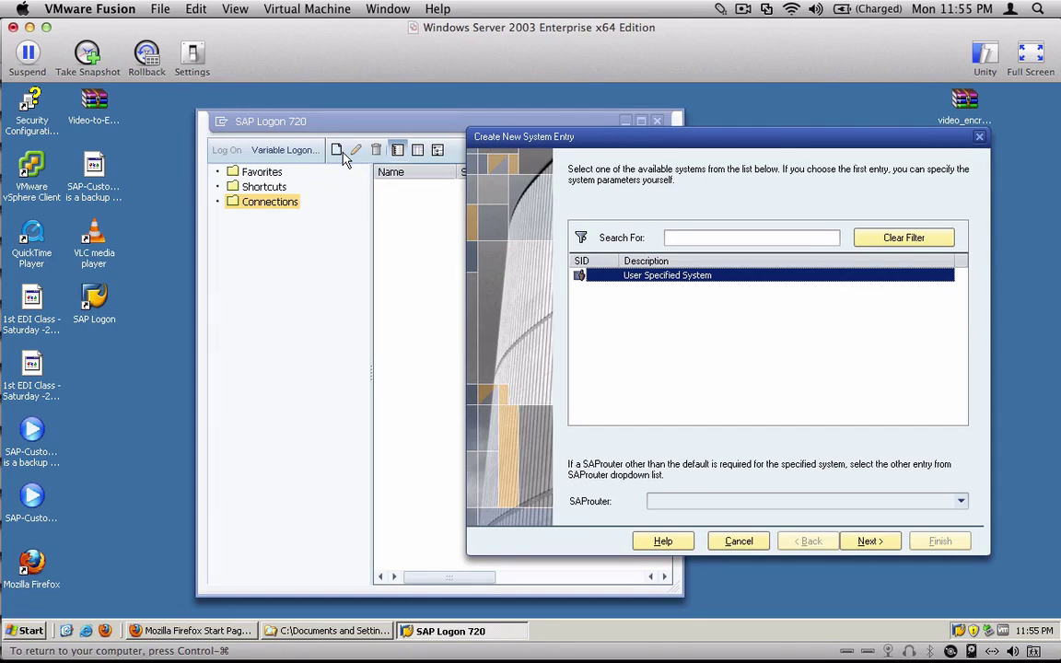
{"action": "key", "text": "ctrl+1"}
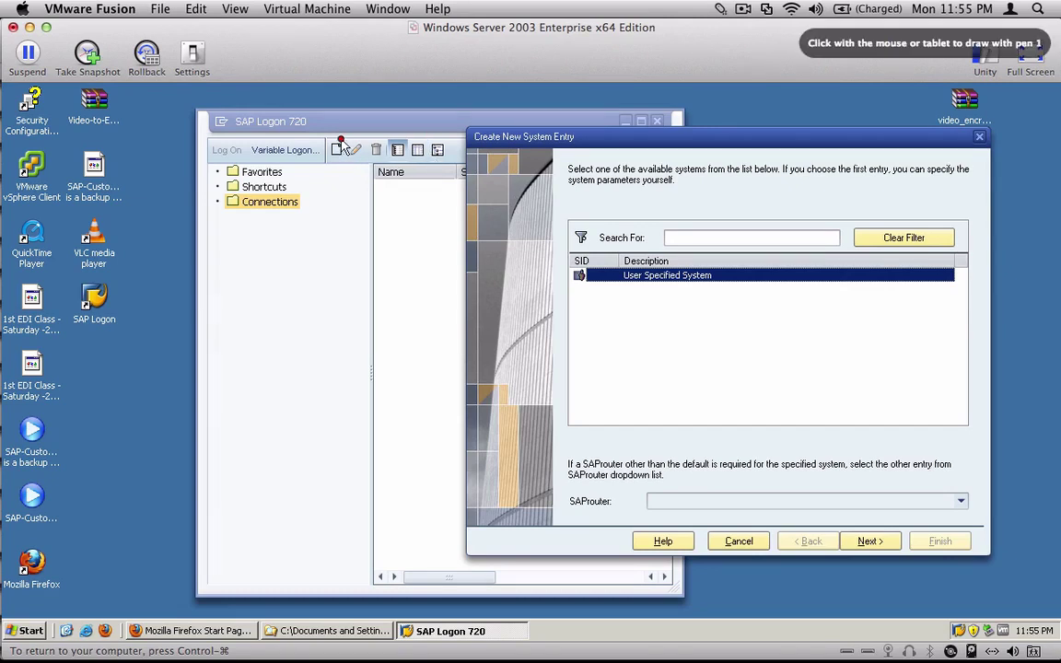
{"action": "mouse_move", "coordinate": [382, 119]}
{"action": "left_mouse_down"}
{"action": "mouse_move", "coordinate": [349, 131]}
{"action": "mouse_move", "coordinate": [359, 137]}
{"action": "left_mouse_up"}
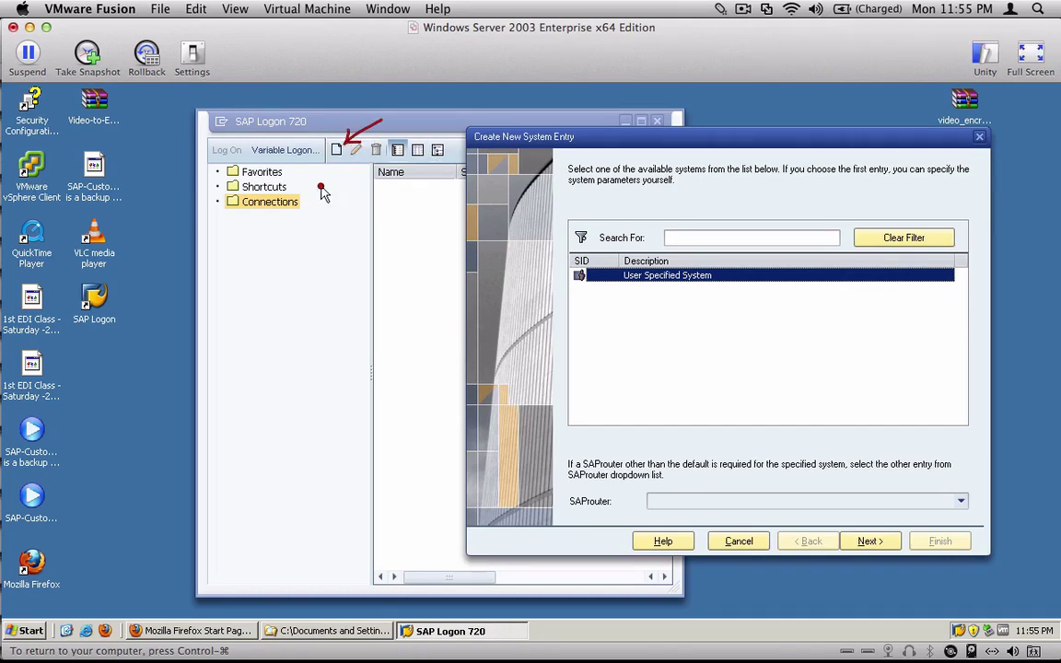
{"action": "mouse_move", "coordinate": [320, 197]}
{"action": "left_mouse_down"}
{"action": "mouse_move", "coordinate": [288, 194]}
{"action": "mouse_move", "coordinate": [319, 203]}
{"action": "left_mouse_up"}
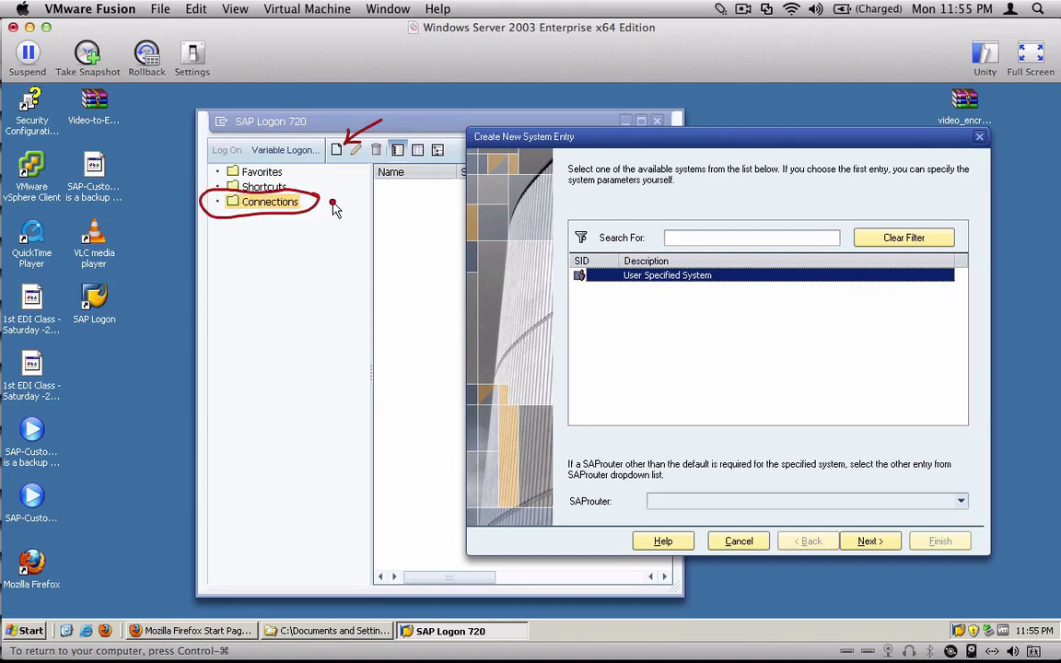
{"action": "left_click_drag", "start_coordinate": [364, 193], "coordinate": [332, 200]}
{"action": "key", "text": "Escape"}
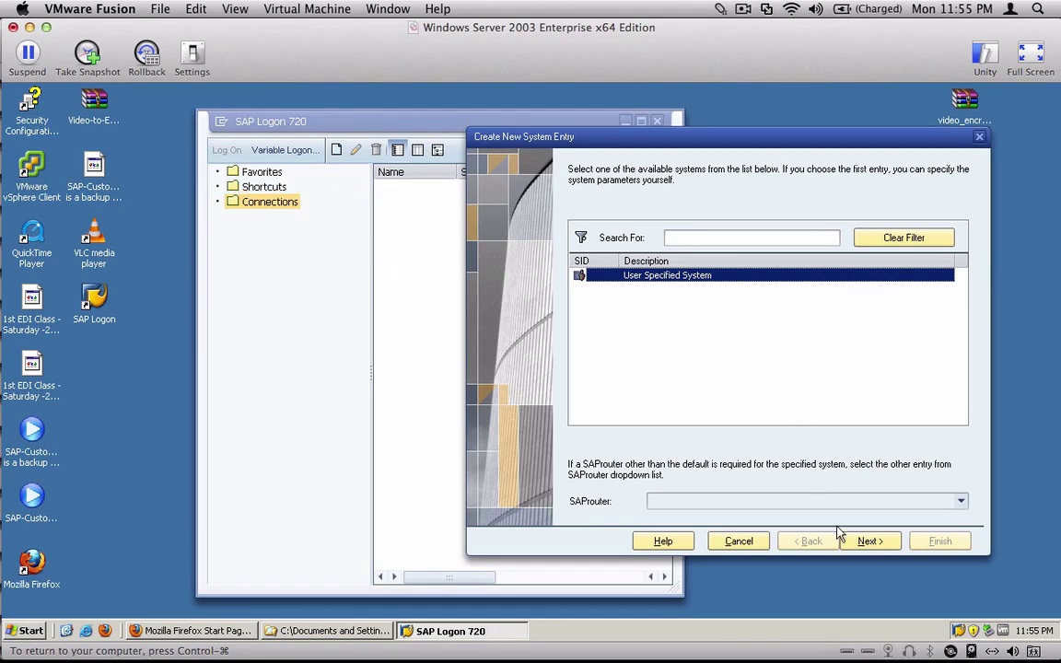
- Continue with User Specified System and enter the description SAP
{"action": "left_click", "coordinate": [845, 539]}
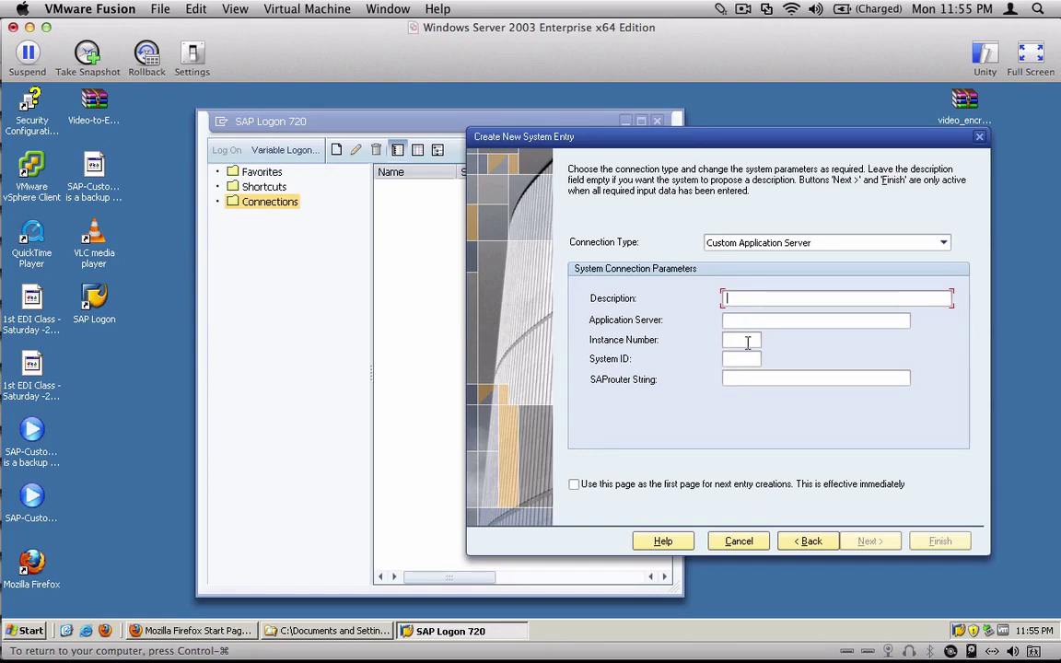
{"action": "key", "text": "Tab"}
{"action": "key", "text": "Tab"}
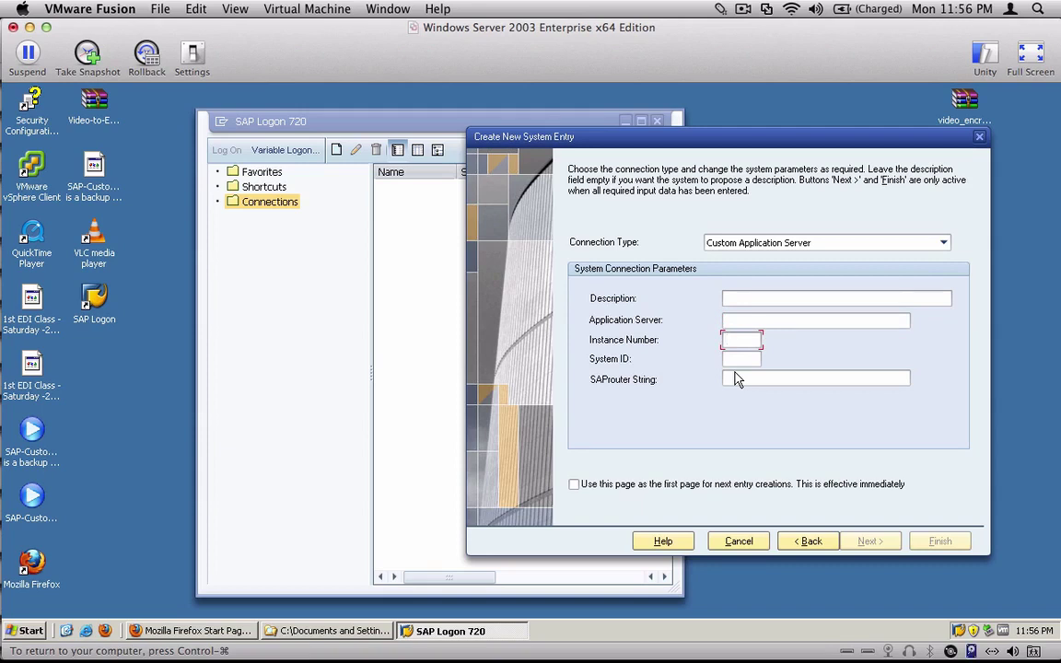
{"action": "key", "text": "Tab"}
{"action": "left_click", "coordinate": [737, 319]}
{"action": "left_click", "coordinate": [747, 299]}
{"action": "type", "text": "SAP"}
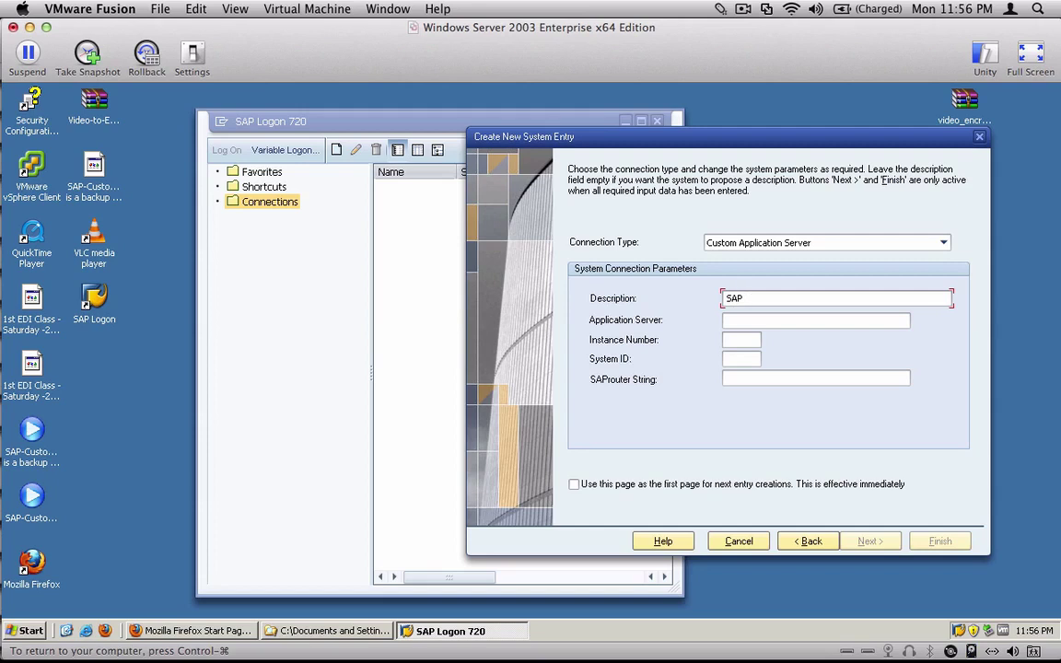
- Enter instance number 00, system ID C11 and application server 100.121.65.98
{"action": "left_click", "coordinate": [765, 319]}
{"action": "left_click", "coordinate": [742, 341]}
{"action": "left_click", "coordinate": [734, 360]}
{"action": "type", "text": "0"}
{"action": "key", "text": "shift+Tab"}
{"action": "type", "text": "0"}
{"action": "key", "text": "Tab"}
{"action": "type", "text": "C11"}
{"action": "left_click", "coordinate": [839, 322]}
{"action": "type", "text": "100.121."}
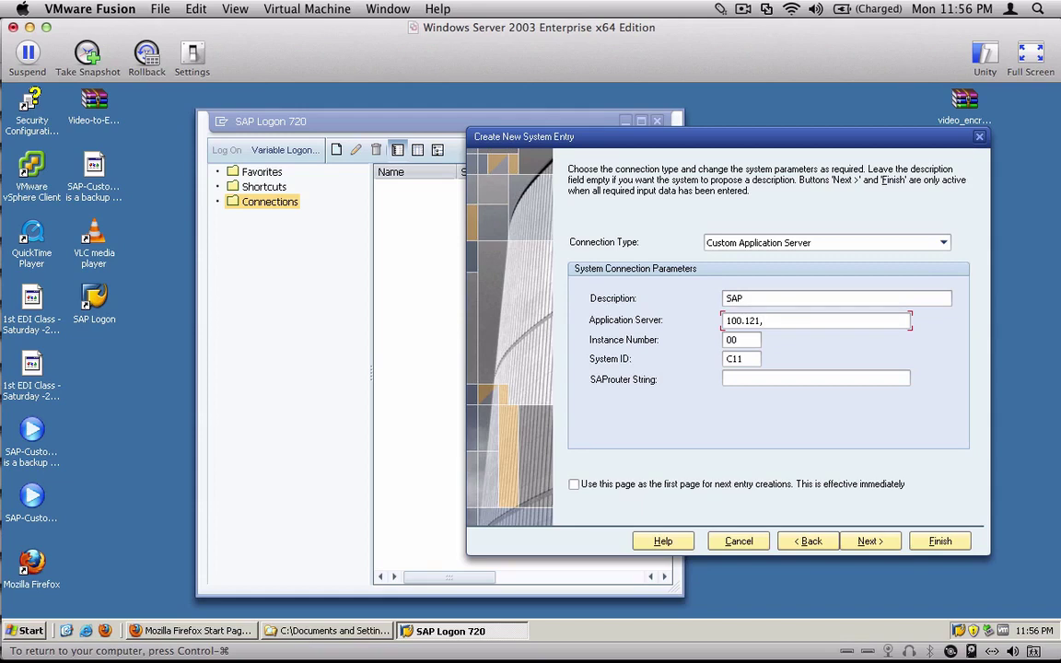
{"action": "type", "text": "65."}
{"action": "type", "text": "98"}
{"action": "left_click_drag", "start_coordinate": [798, 320], "coordinate": [722, 313]}
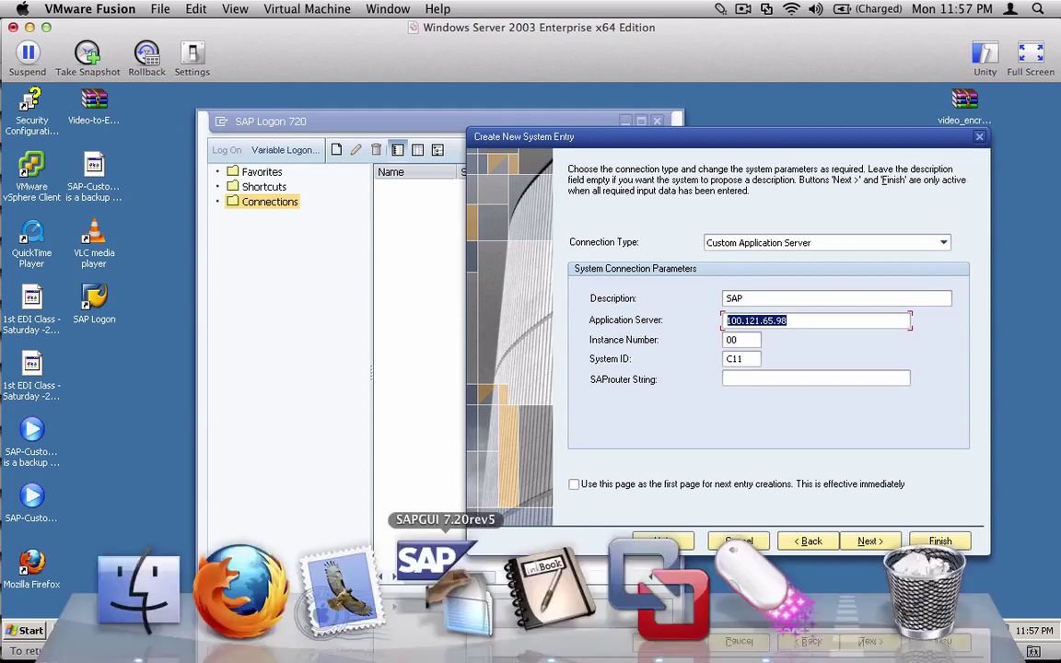
- Finish the SAP (C11) entry and try logging on, which fails with partner not reached
{"action": "left_click", "coordinate": [868, 542]}
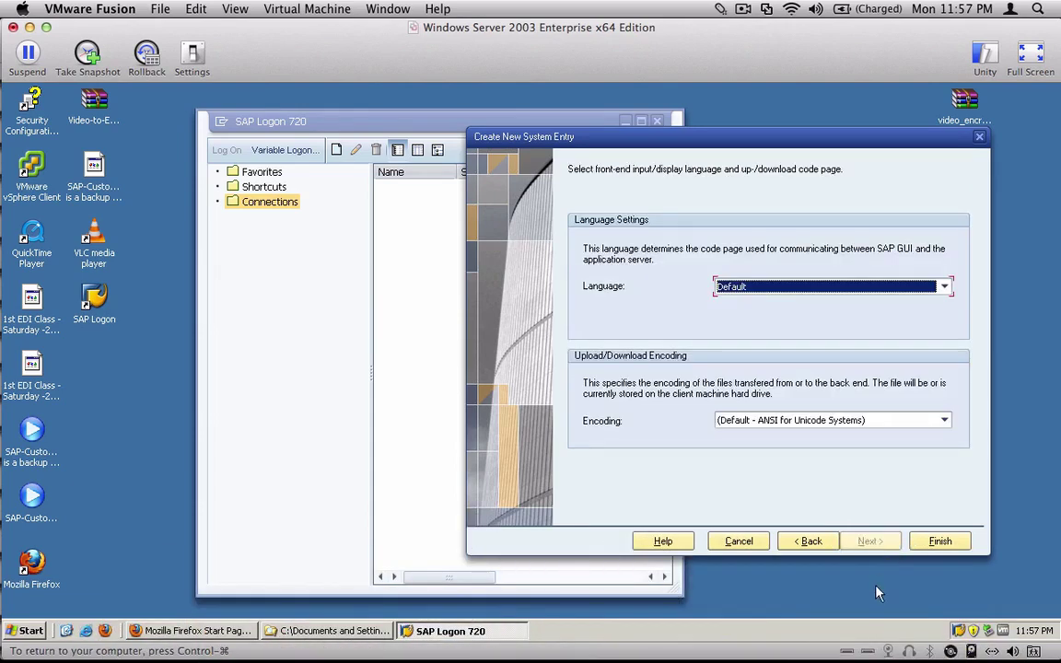
{"action": "left_click", "coordinate": [940, 540]}
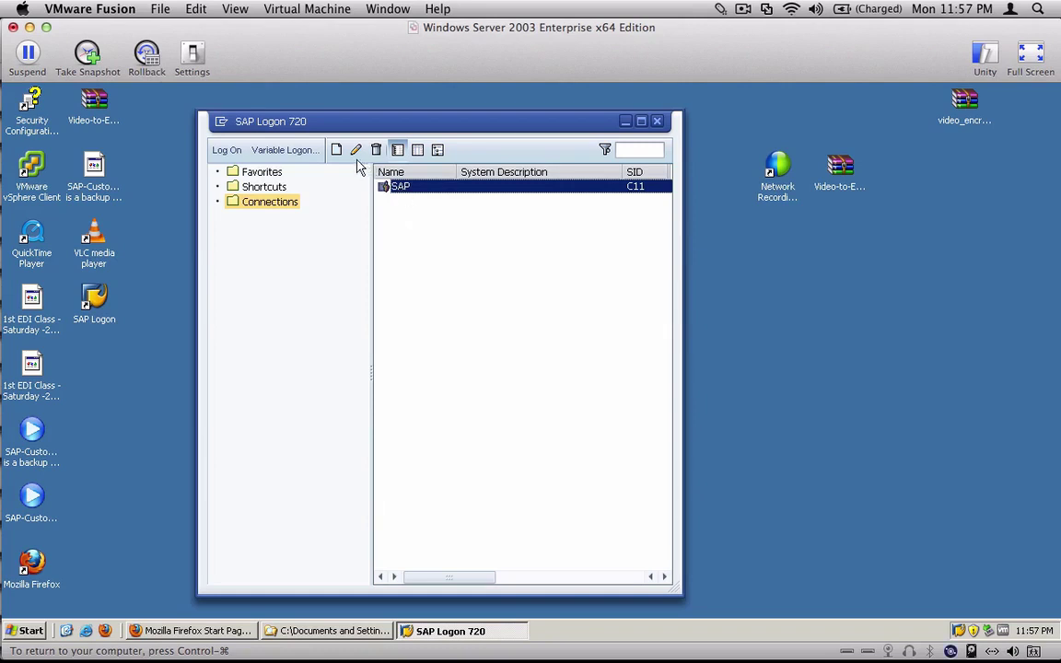
{"action": "left_click", "coordinate": [227, 152]}
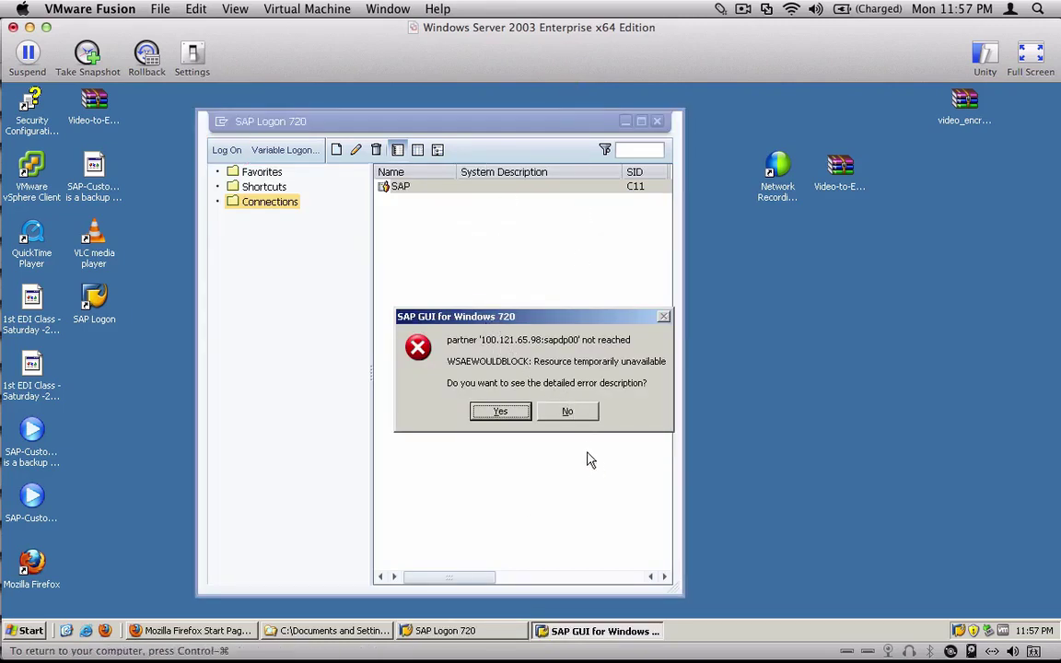
- Dismiss the error, reopen the SAP entry's properties and delete its application server address
{"action": "left_click", "coordinate": [573, 411]}
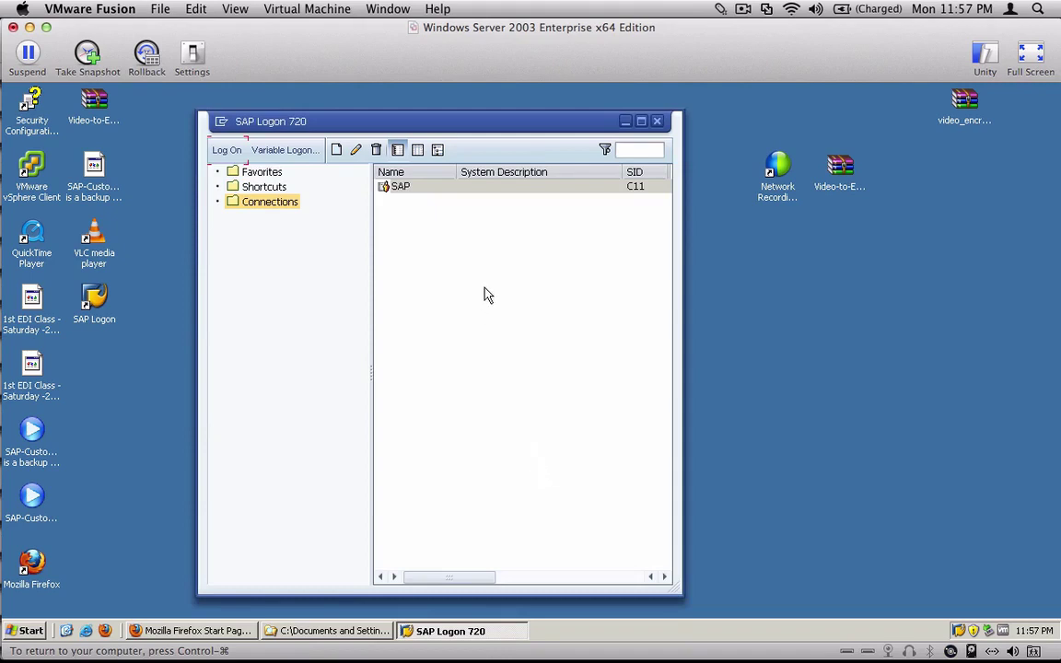
{"action": "left_click", "coordinate": [398, 188]}
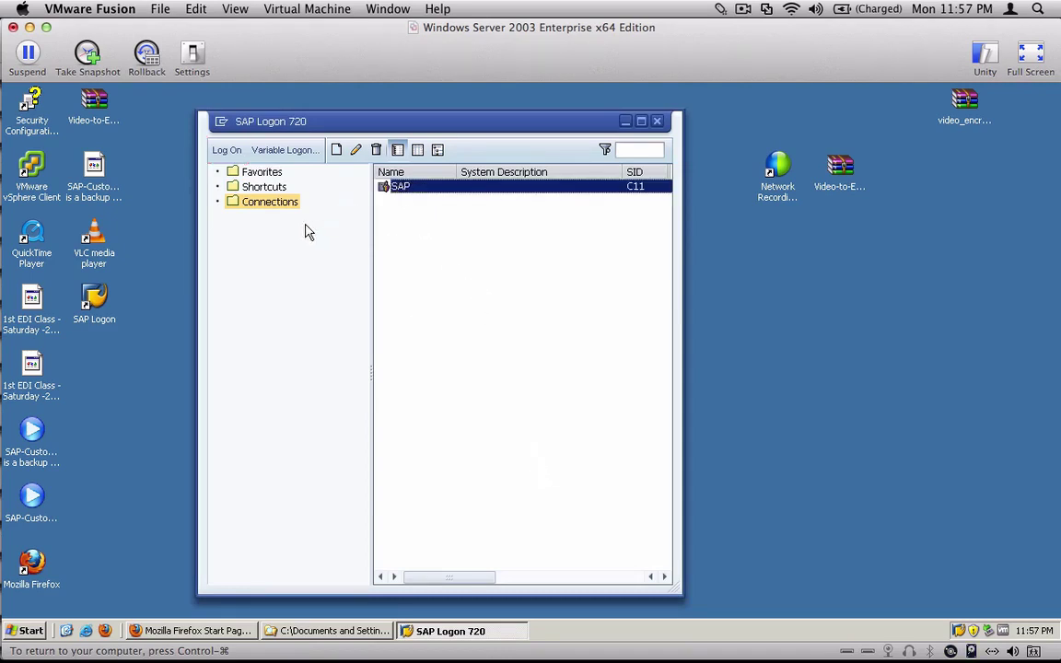
{"action": "left_click", "coordinate": [356, 152]}
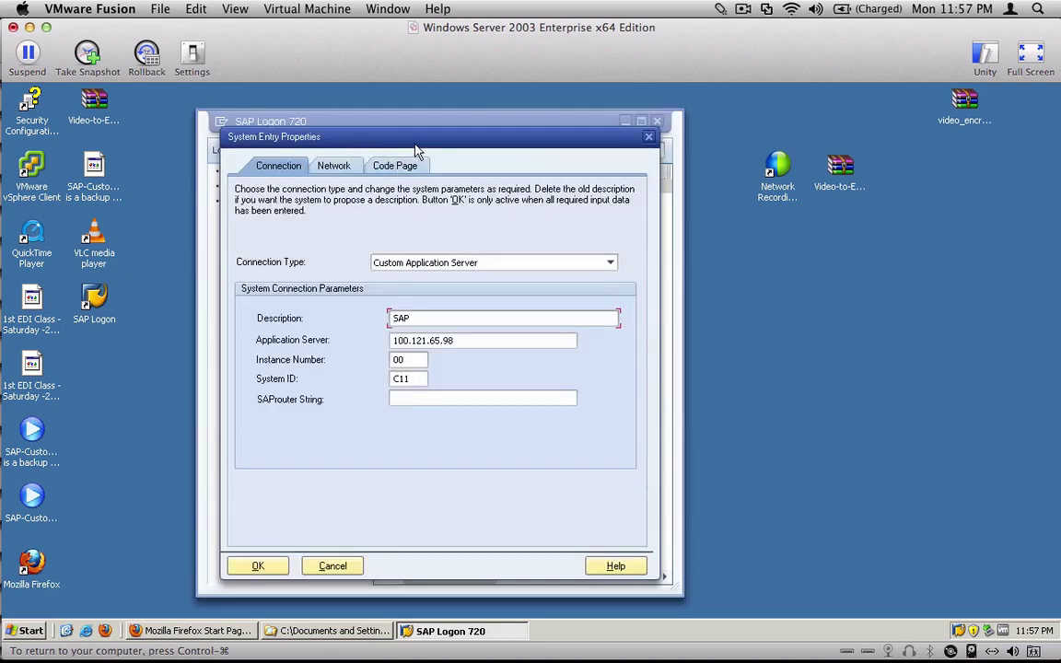
{"action": "left_click_drag", "start_coordinate": [728, 136], "coordinate": [722, 131]}
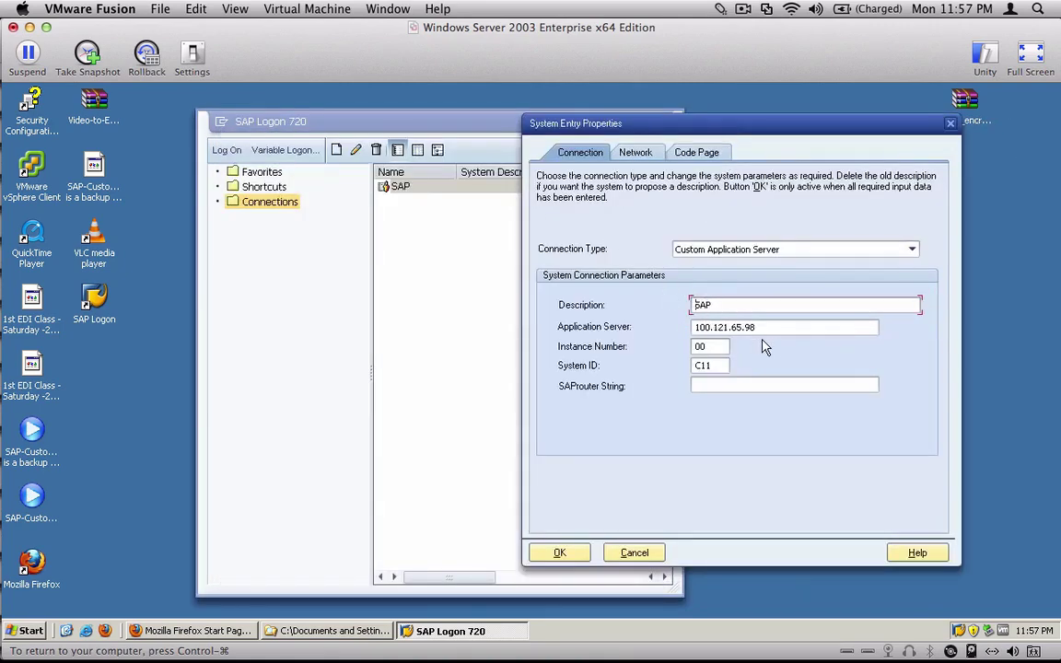
{"action": "double_click", "coordinate": [693, 327]}
{"action": "key", "text": "BackSpace"}
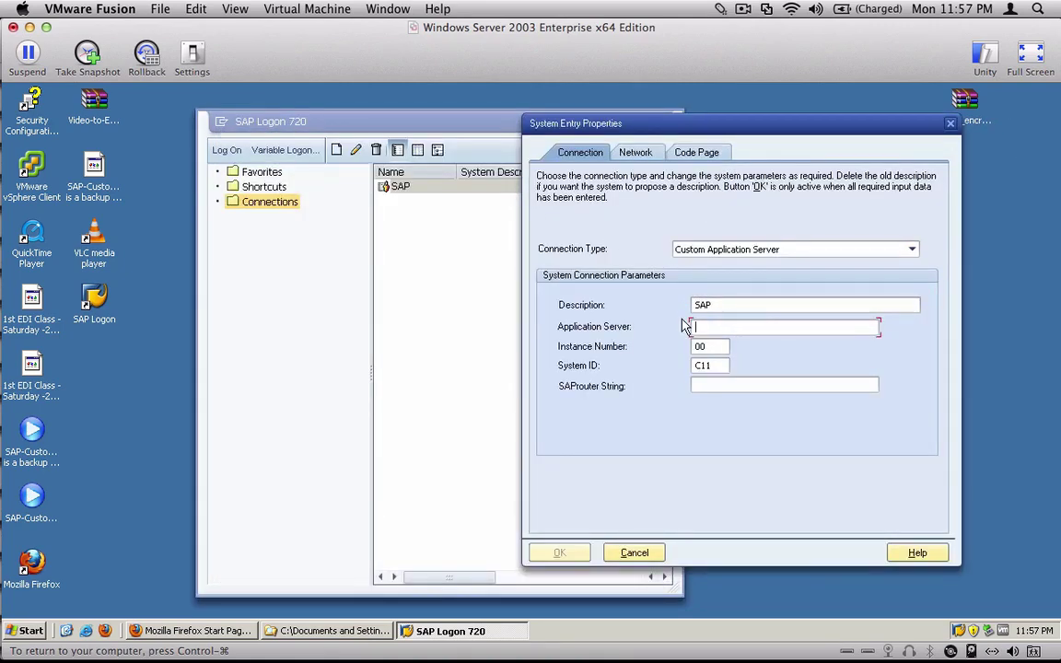
{"action": "key", "text": "Tab"}
{"action": "key", "text": "Tab"}
{"action": "left_click", "coordinate": [742, 9]}
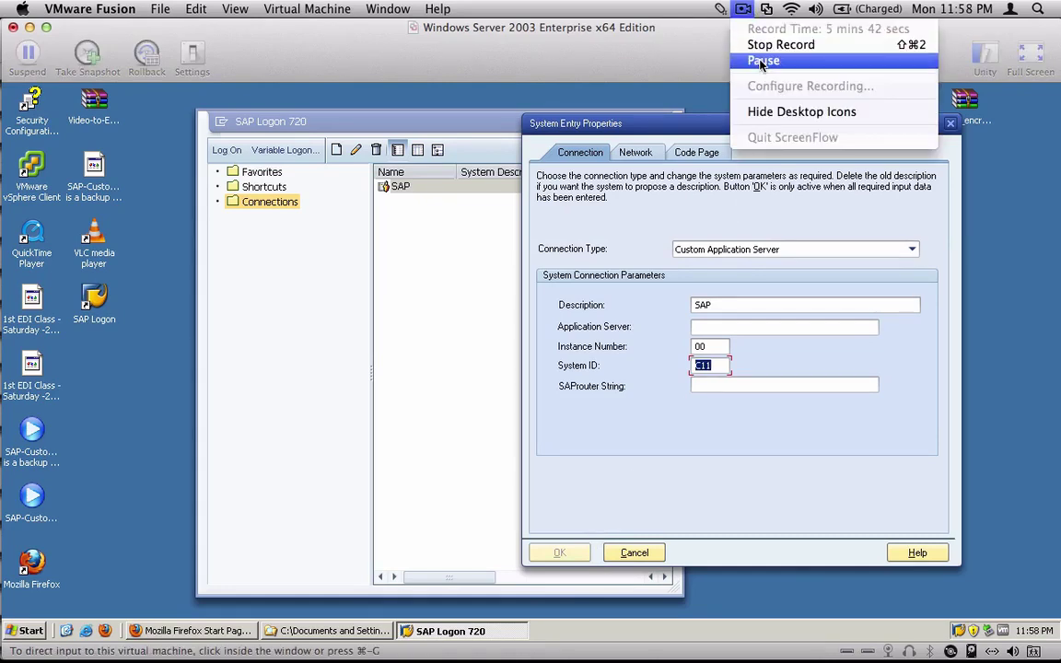
- Close the leftover logon window and log on to client 800 as user siva
{"action": "left_click", "coordinate": [763, 60]}
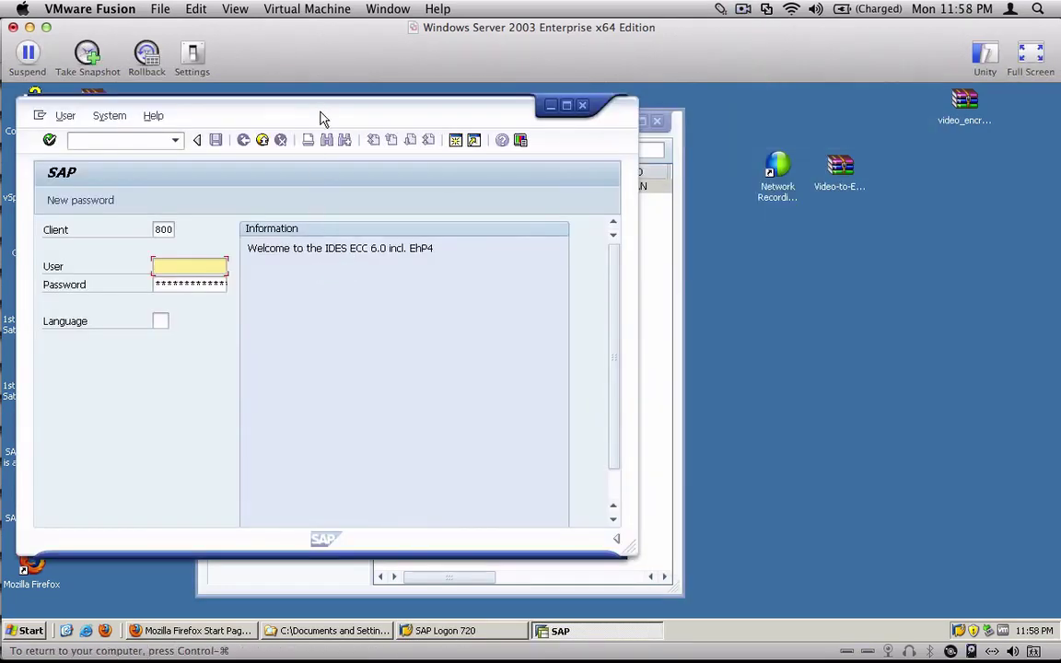
{"action": "left_click_drag", "start_coordinate": [323, 109], "coordinate": [572, 147]}
{"action": "left_click", "coordinate": [834, 144]}
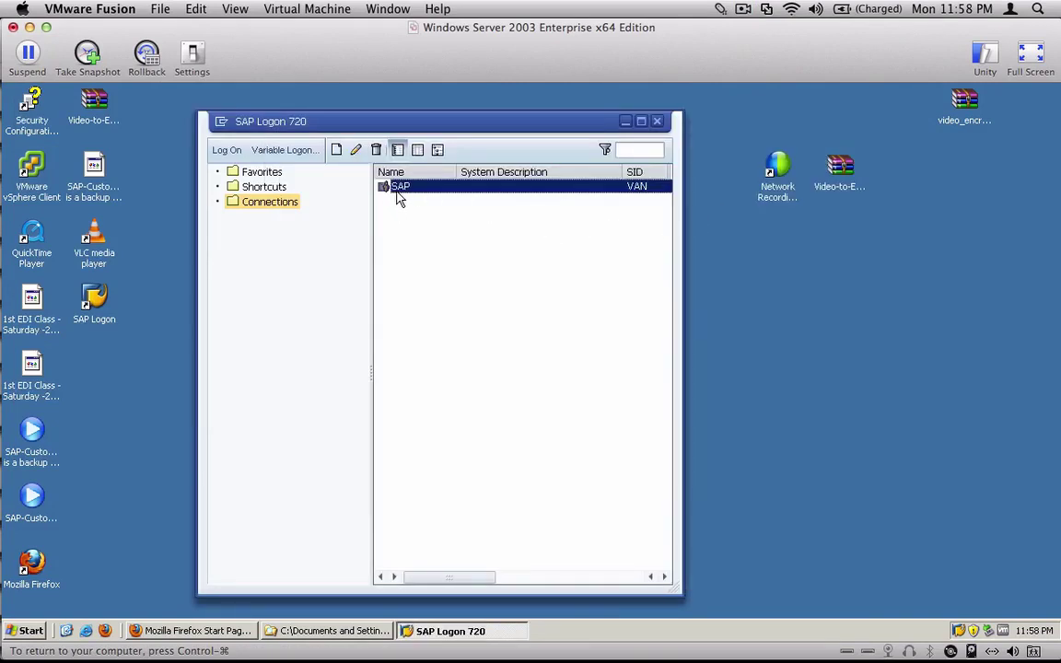
{"action": "left_click", "coordinate": [232, 152]}
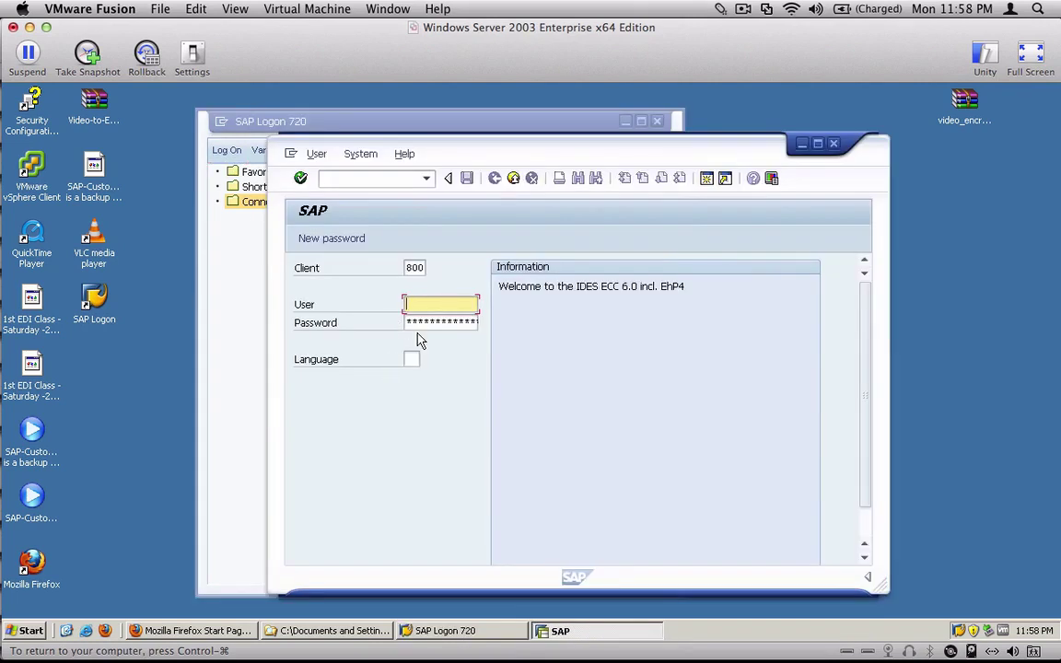
{"action": "double_click", "coordinate": [414, 267]}
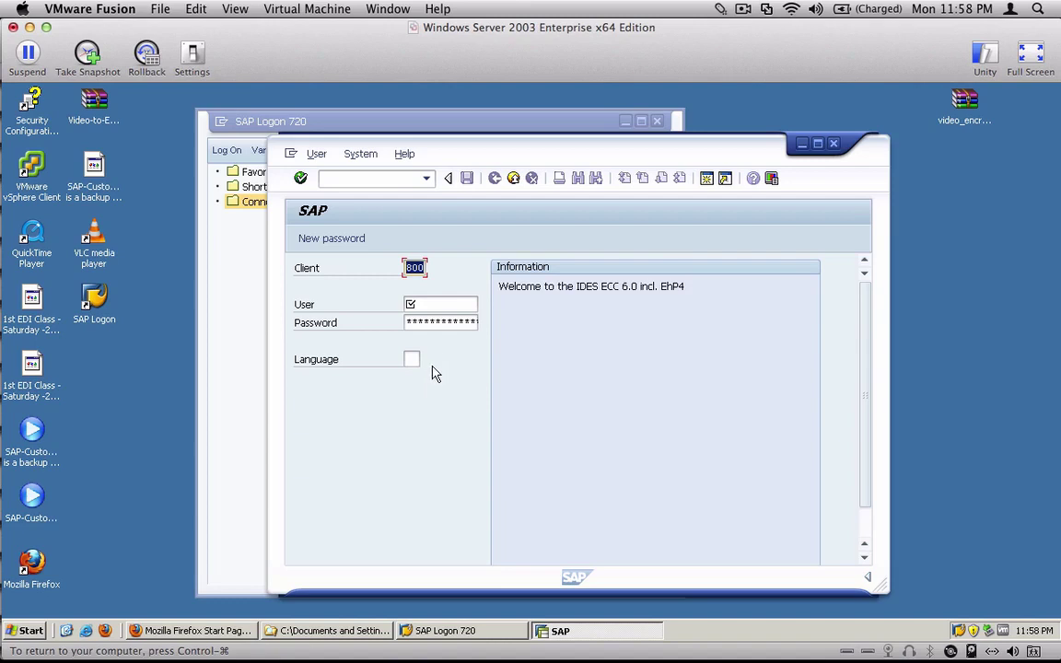
{"action": "key", "text": "Tab"}
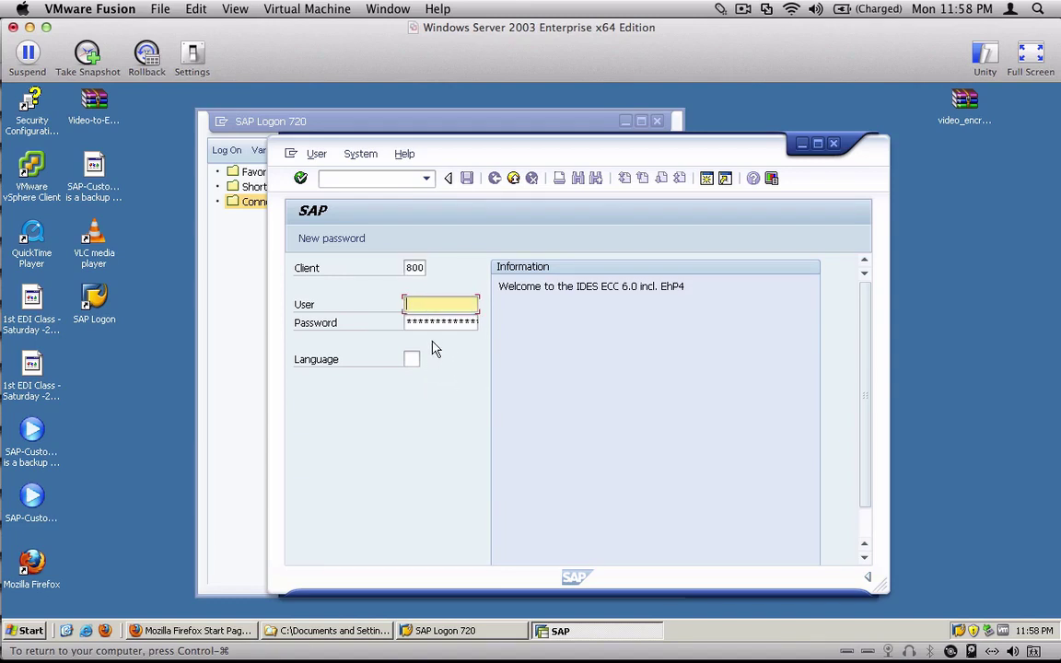
{"action": "type", "text": "siva"}
{"action": "key", "text": "Tab"}
{"action": "type", "text": "*******"}
{"action": "key", "text": "Return"}
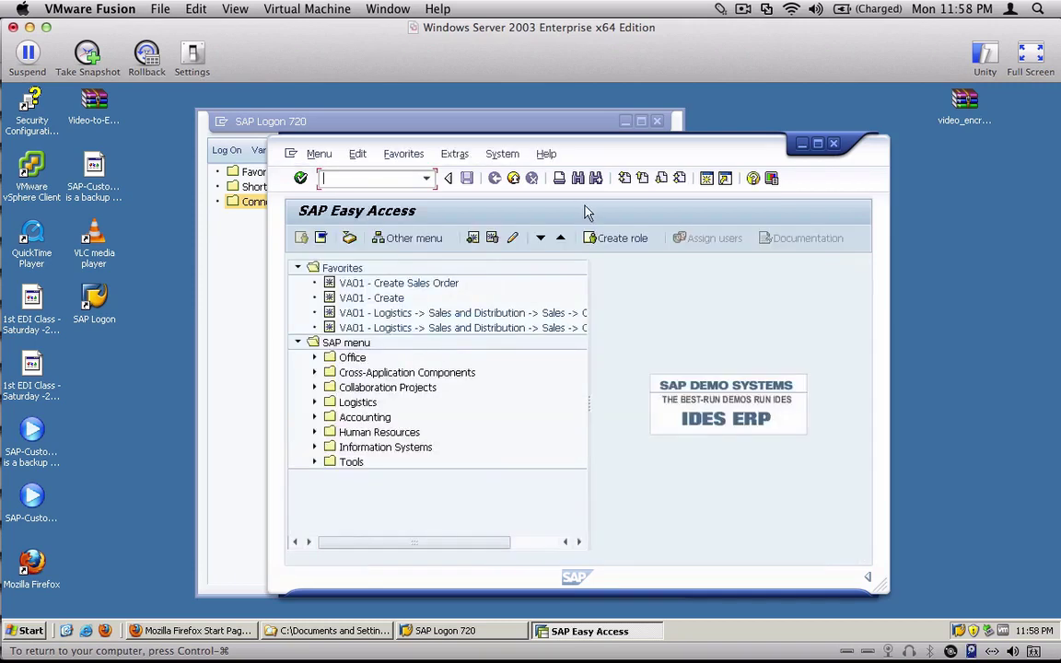
- Maximize the SAP Easy Access window to full screen
{"action": "left_click", "coordinate": [818, 145]}
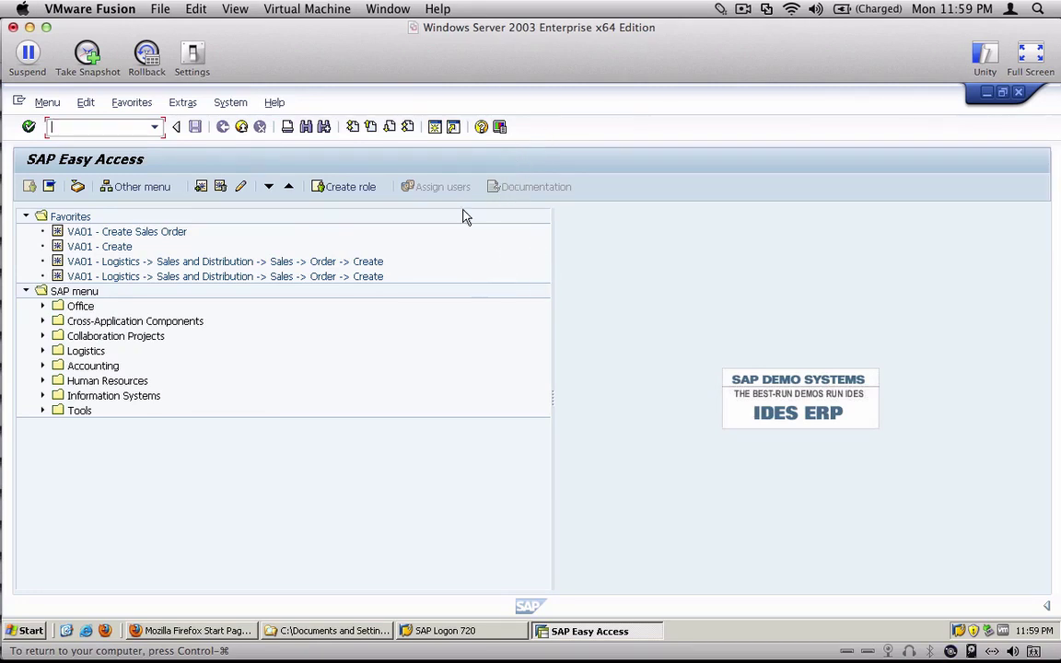
- In the GUI options' Visualization & Interaction page, enable Show keys and Sort by keys for dropdowns
{"action": "left_click", "coordinate": [499, 126]}
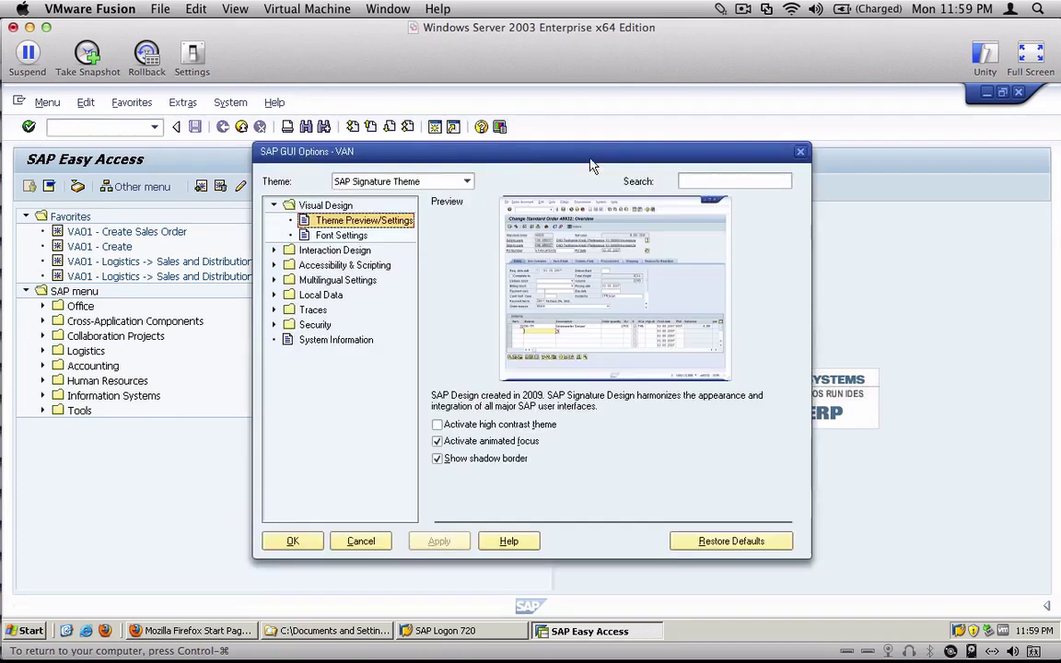
{"action": "left_click", "coordinate": [274, 249]}
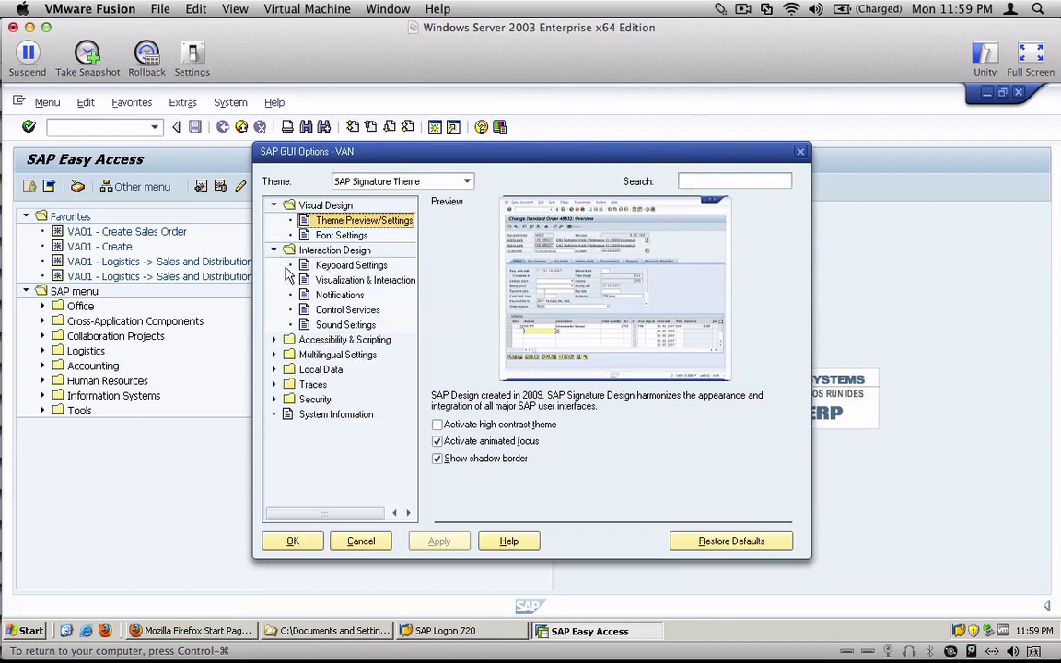
{"action": "left_click", "coordinate": [361, 280]}
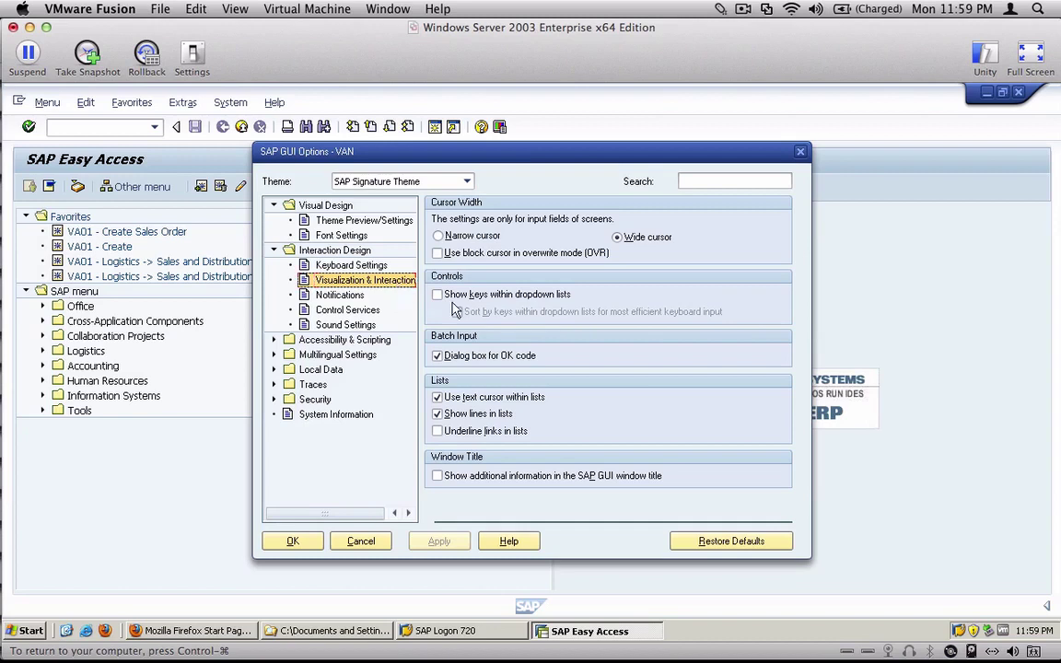
{"action": "left_click", "coordinate": [437, 294]}
{"action": "left_click", "coordinate": [457, 312]}
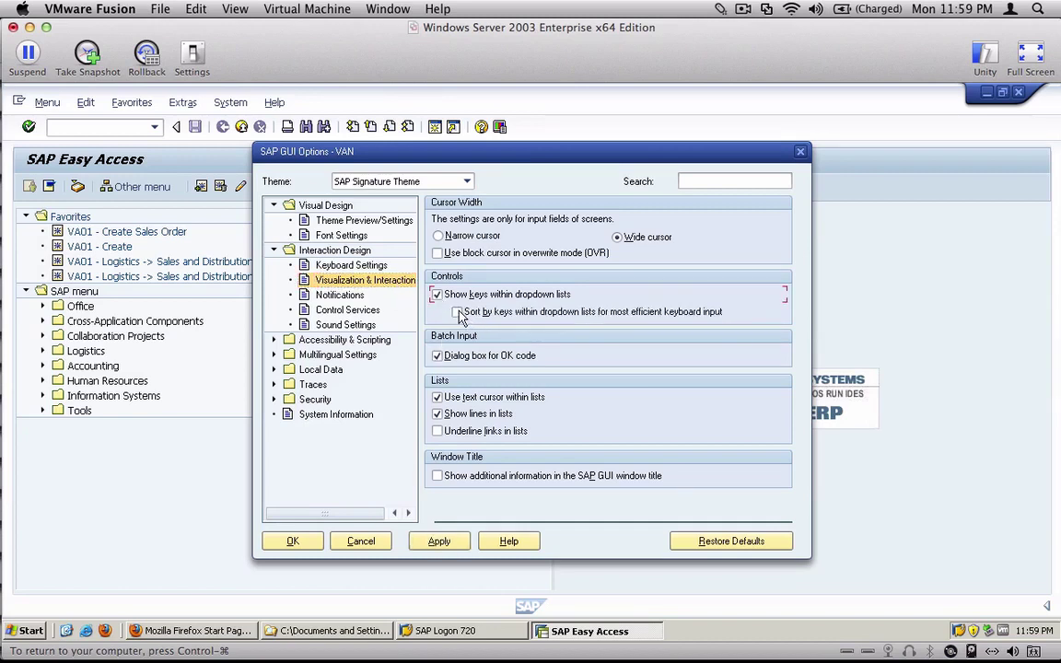
{"action": "left_click", "coordinate": [440, 542]}
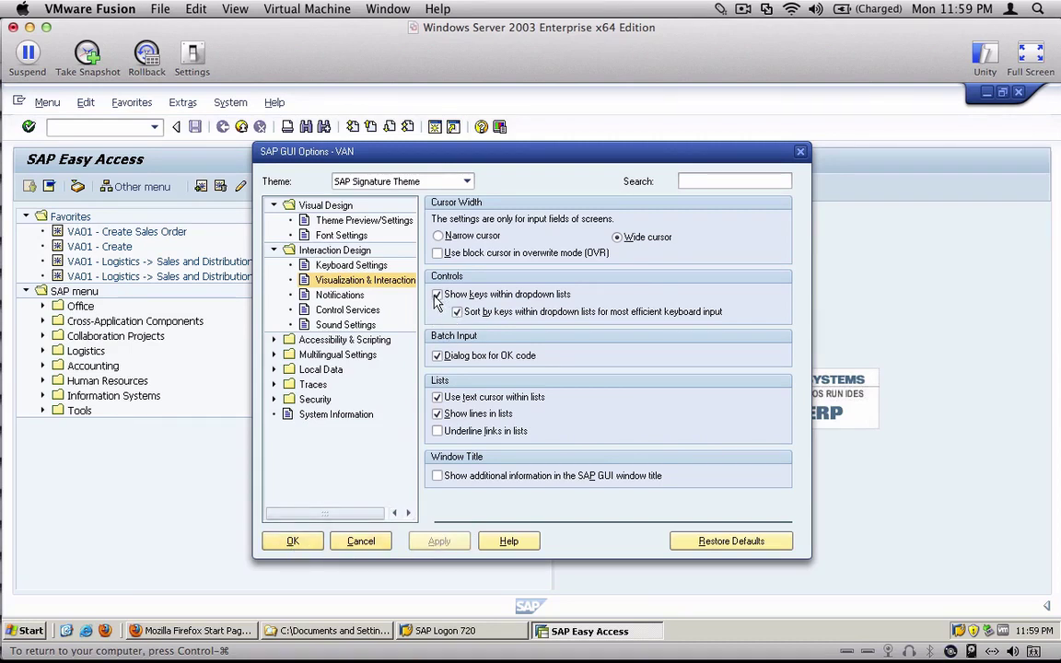
{"action": "left_click", "coordinate": [360, 283]}
{"action": "left_click", "coordinate": [293, 541]}
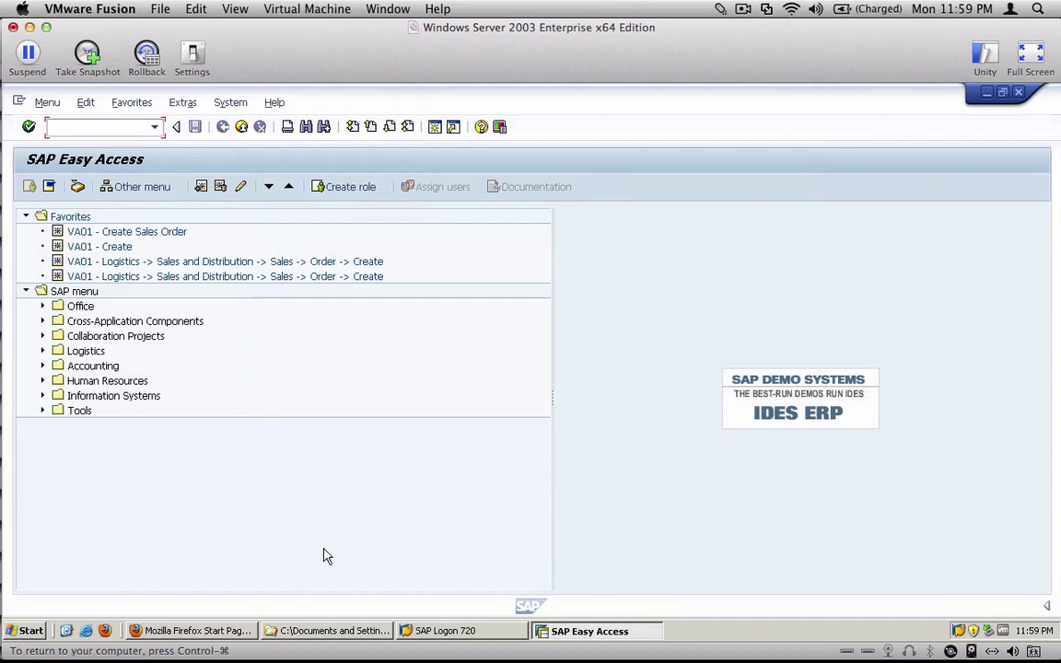
- Confirm the Easy Access settings with Display technical names checked
{"action": "left_click", "coordinate": [183, 104]}
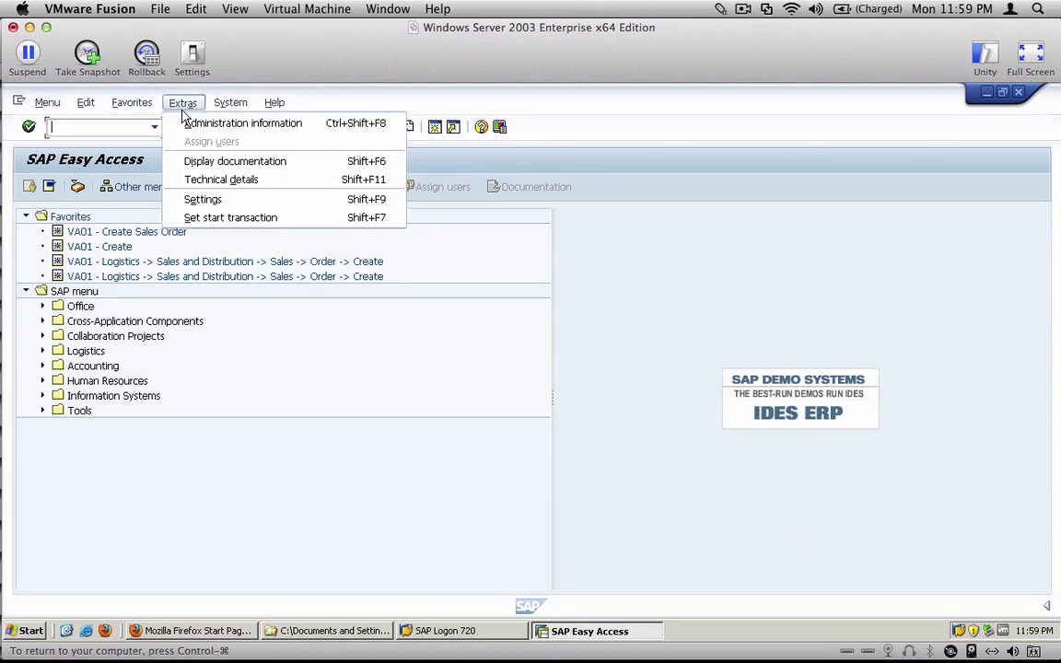
{"action": "left_click", "coordinate": [320, 209]}
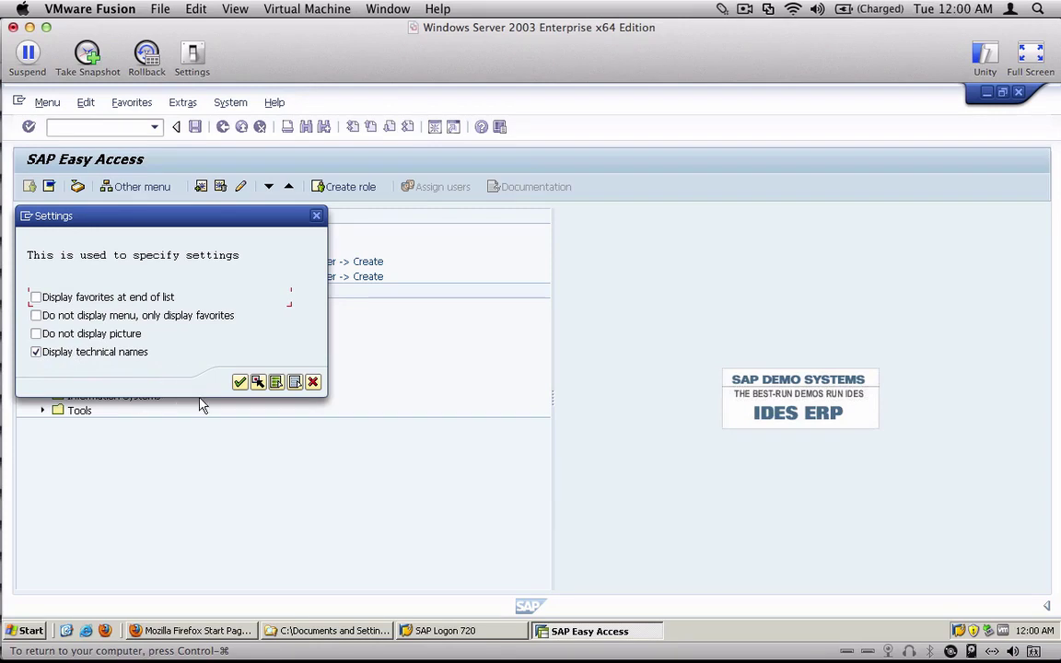
{"action": "left_click", "coordinate": [240, 382]}
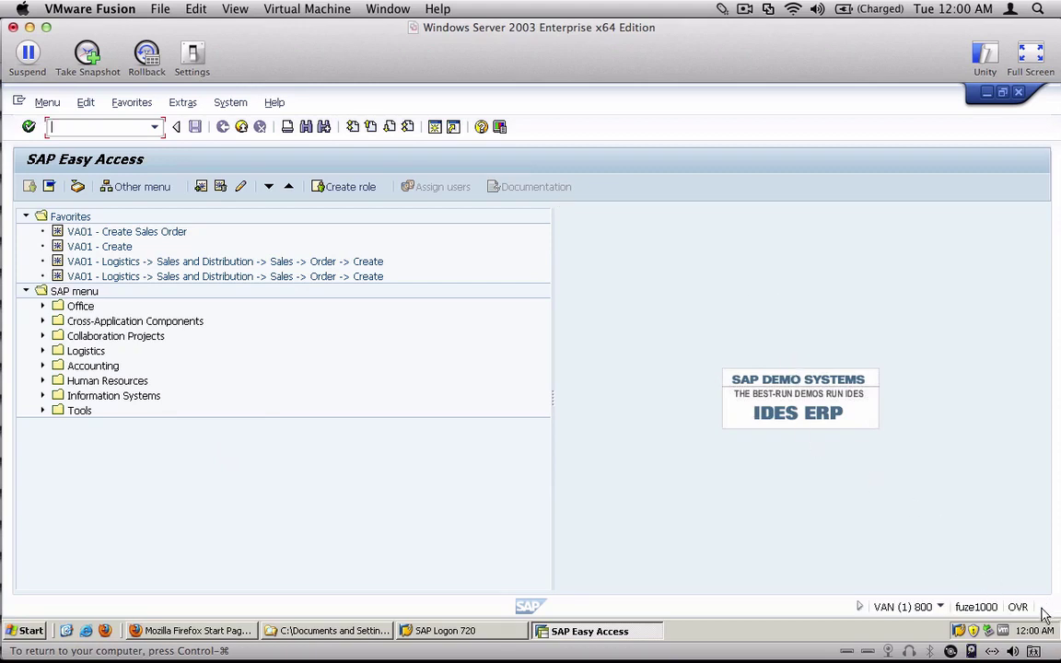
- Set the status bar to display the current transaction
{"action": "left_click", "coordinate": [940, 608]}
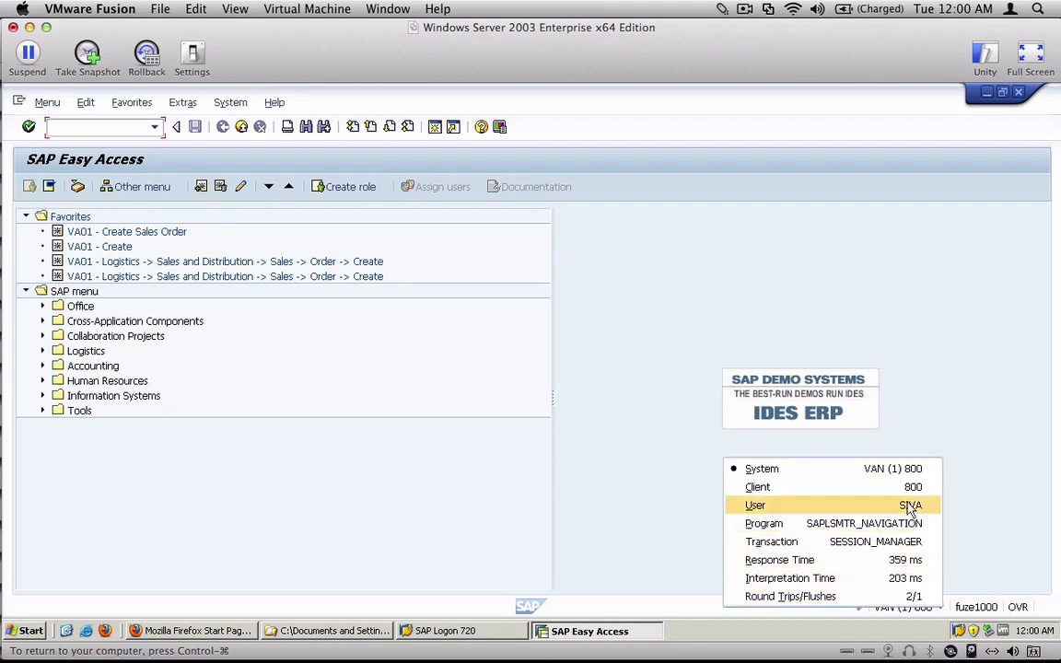
{"action": "left_click", "coordinate": [865, 541]}
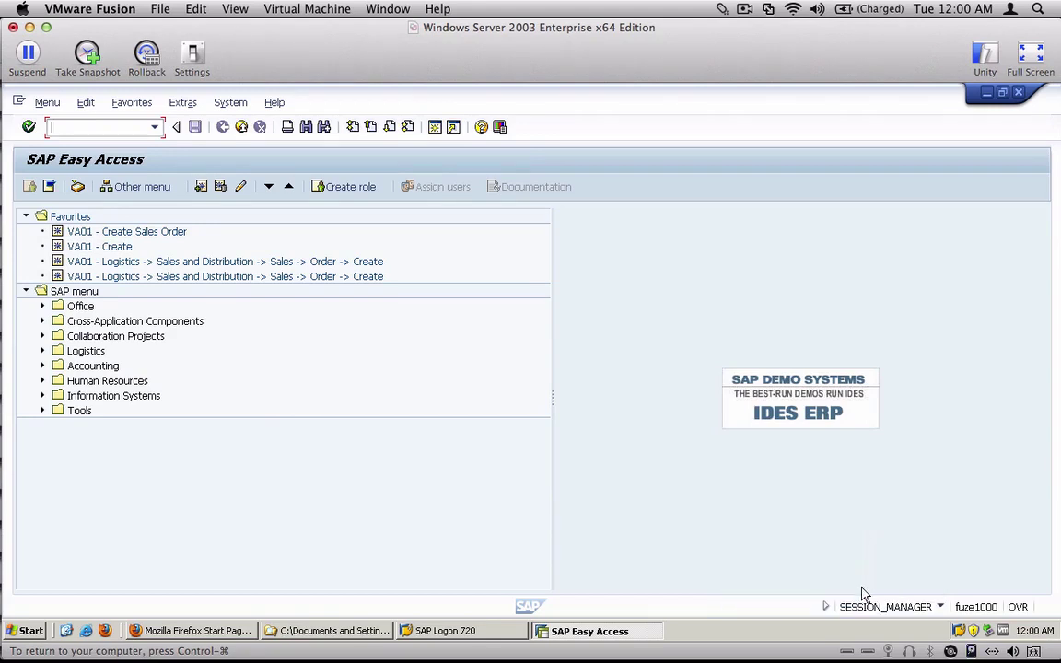
{"action": "left_click", "coordinate": [941, 608]}
- Run VA01 to bring up the Create Sales Order initial screen
{"action": "key", "text": "Return"}
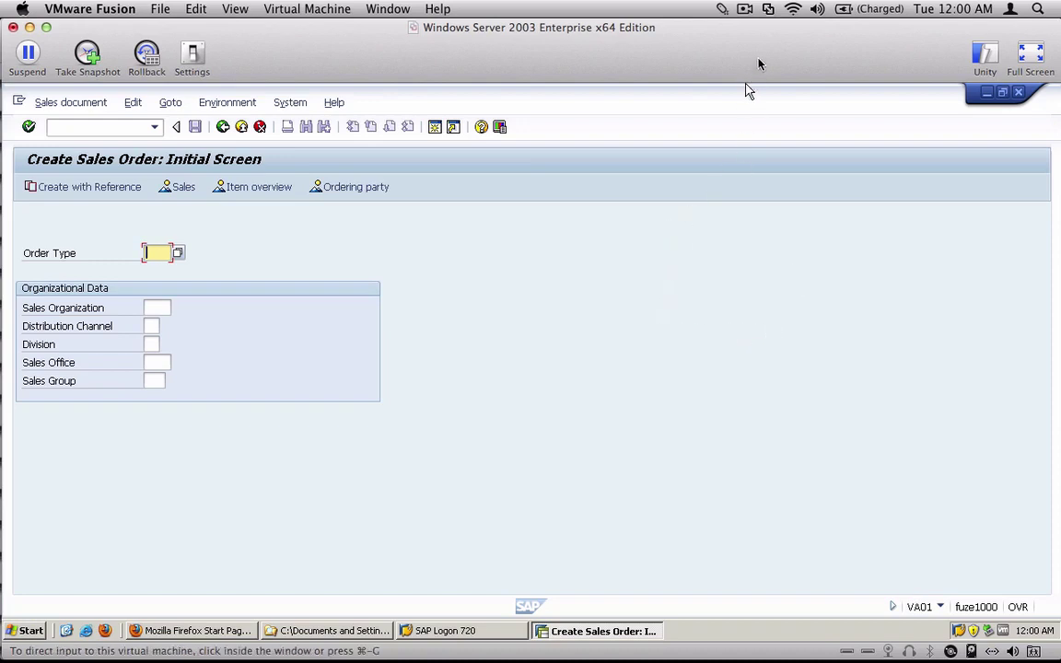
{"action": "left_click", "coordinate": [744, 9]}
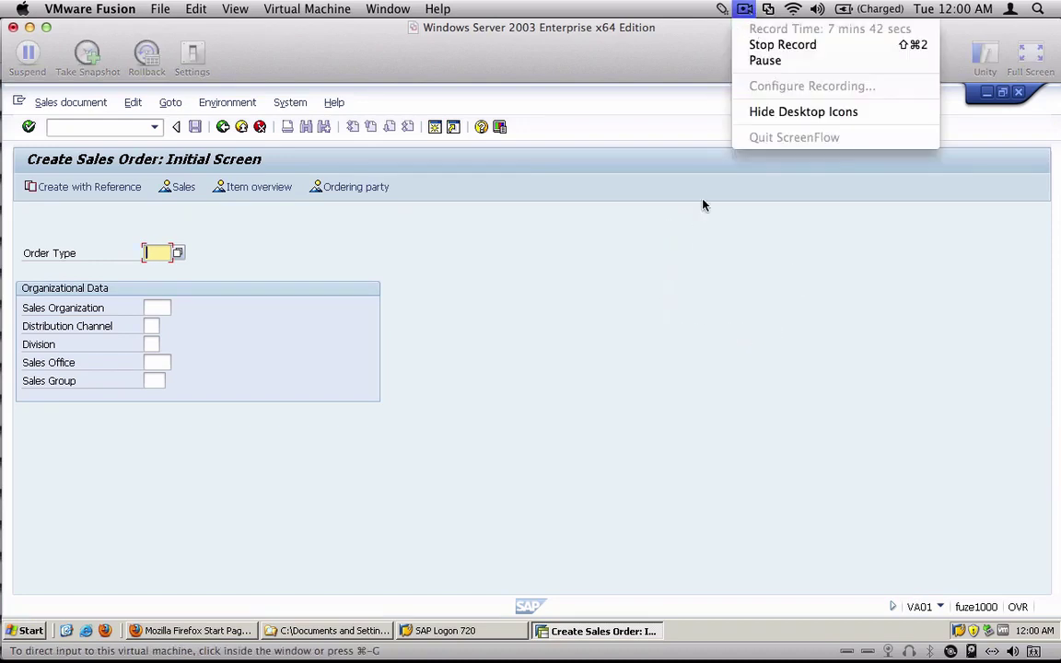
{"action": "left_click", "coordinate": [687, 337]}
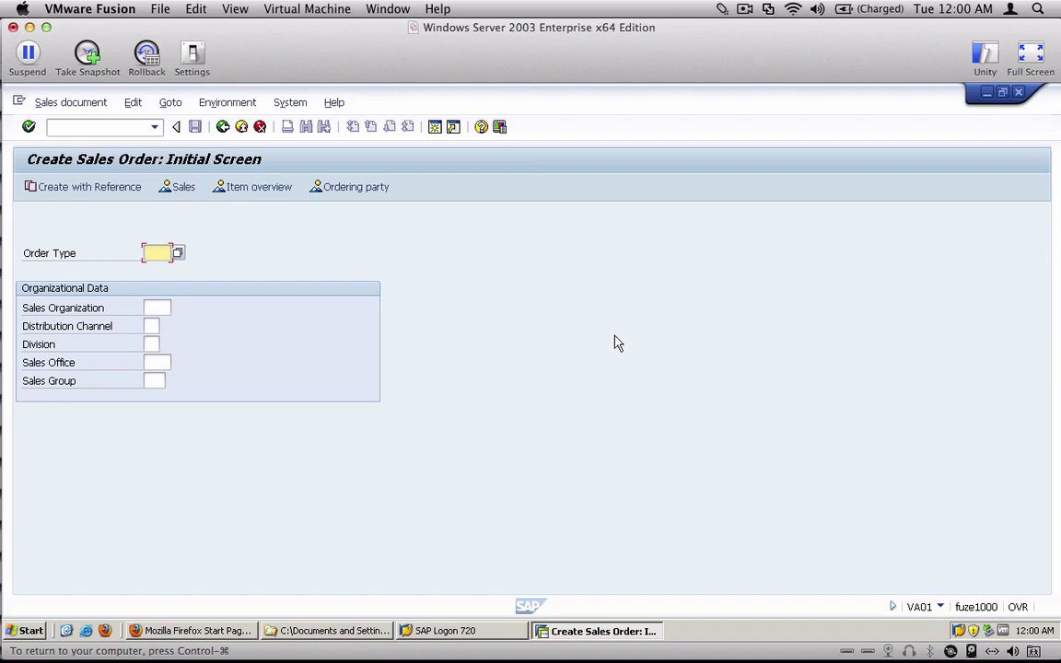
{"action": "key", "text": "ctrl+super"}
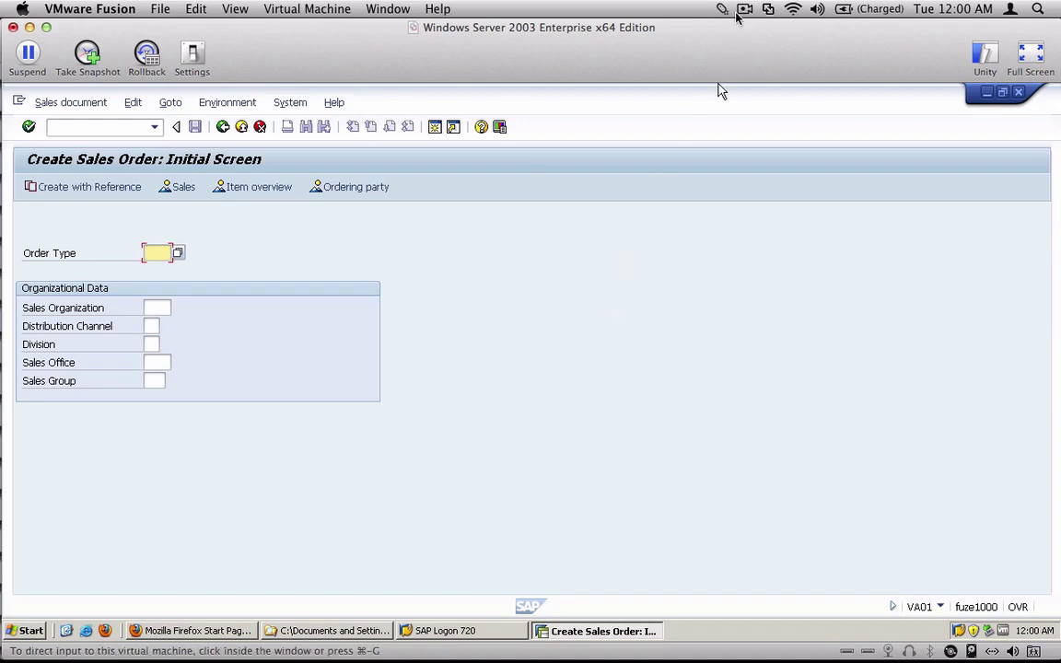